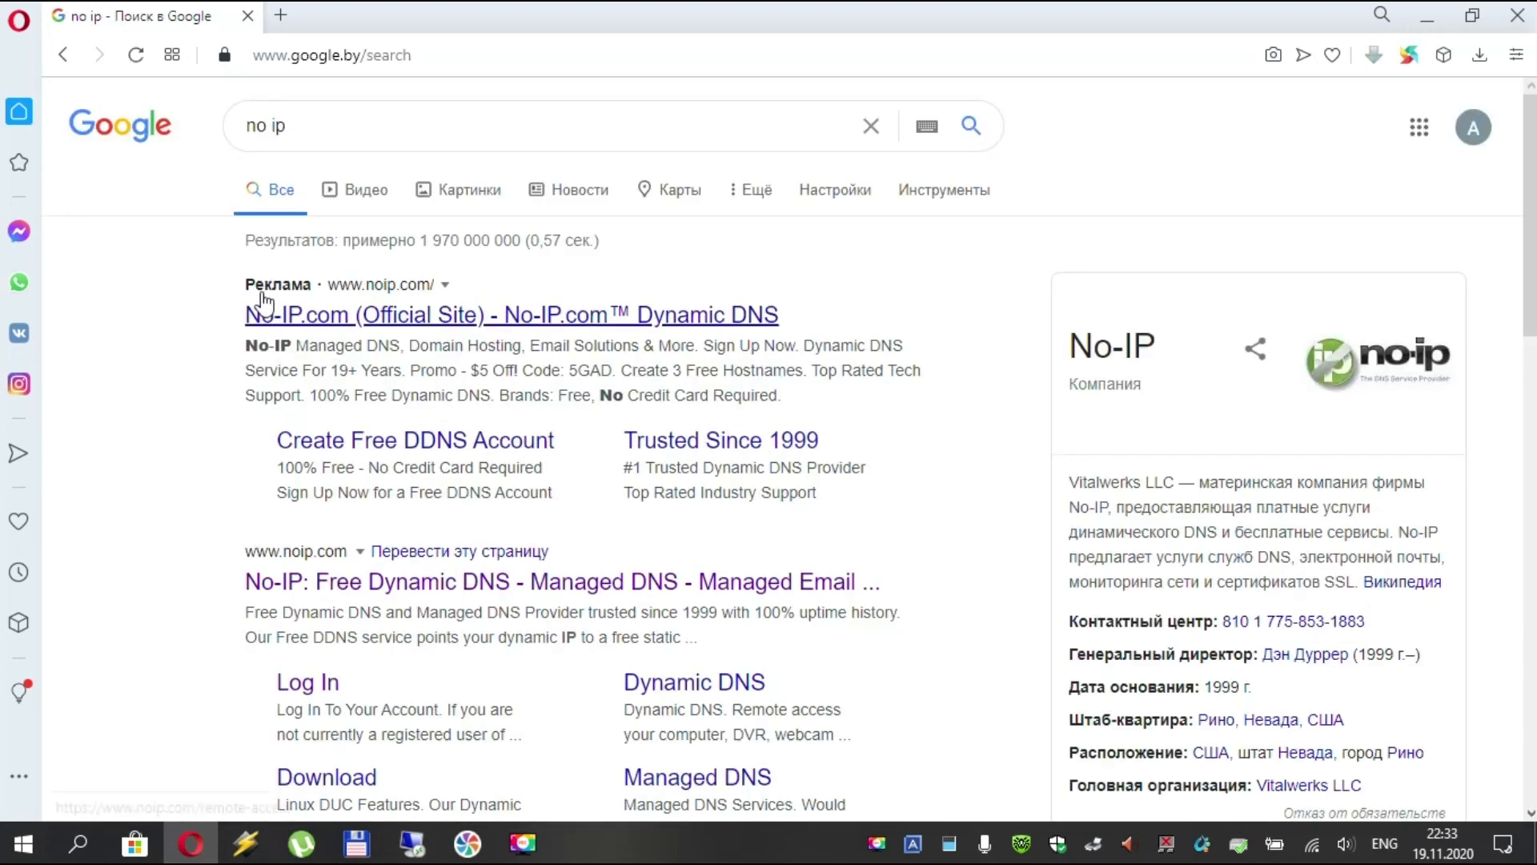
# Open the No-IP site's sign-up form and review its hostname domain choices, plan comparison and terms
pyautogui.click(441, 325)
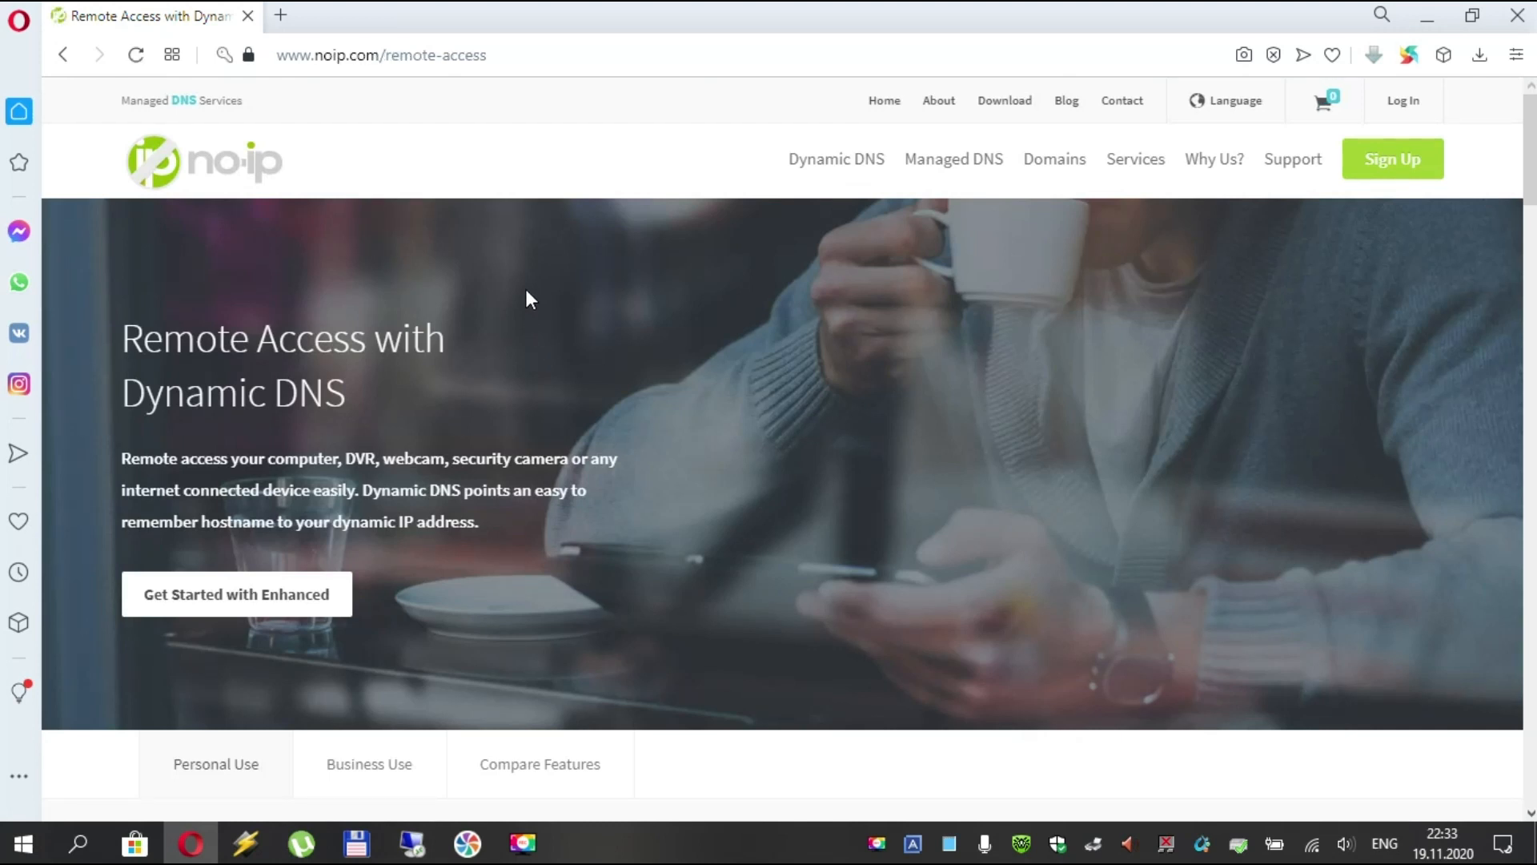
pyautogui.click(1387, 180)
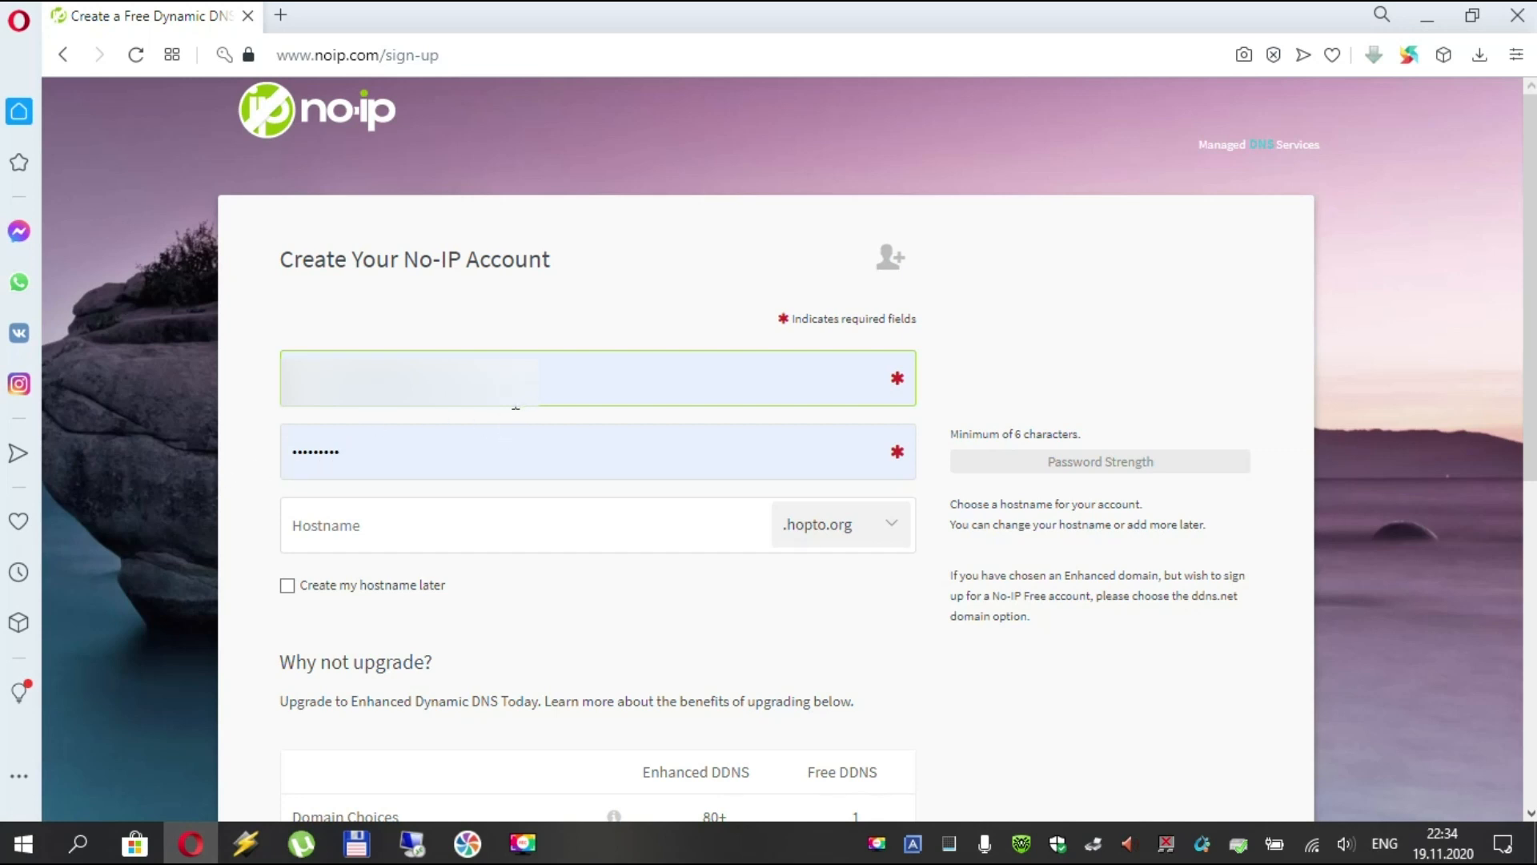
pyautogui.click(412, 529)
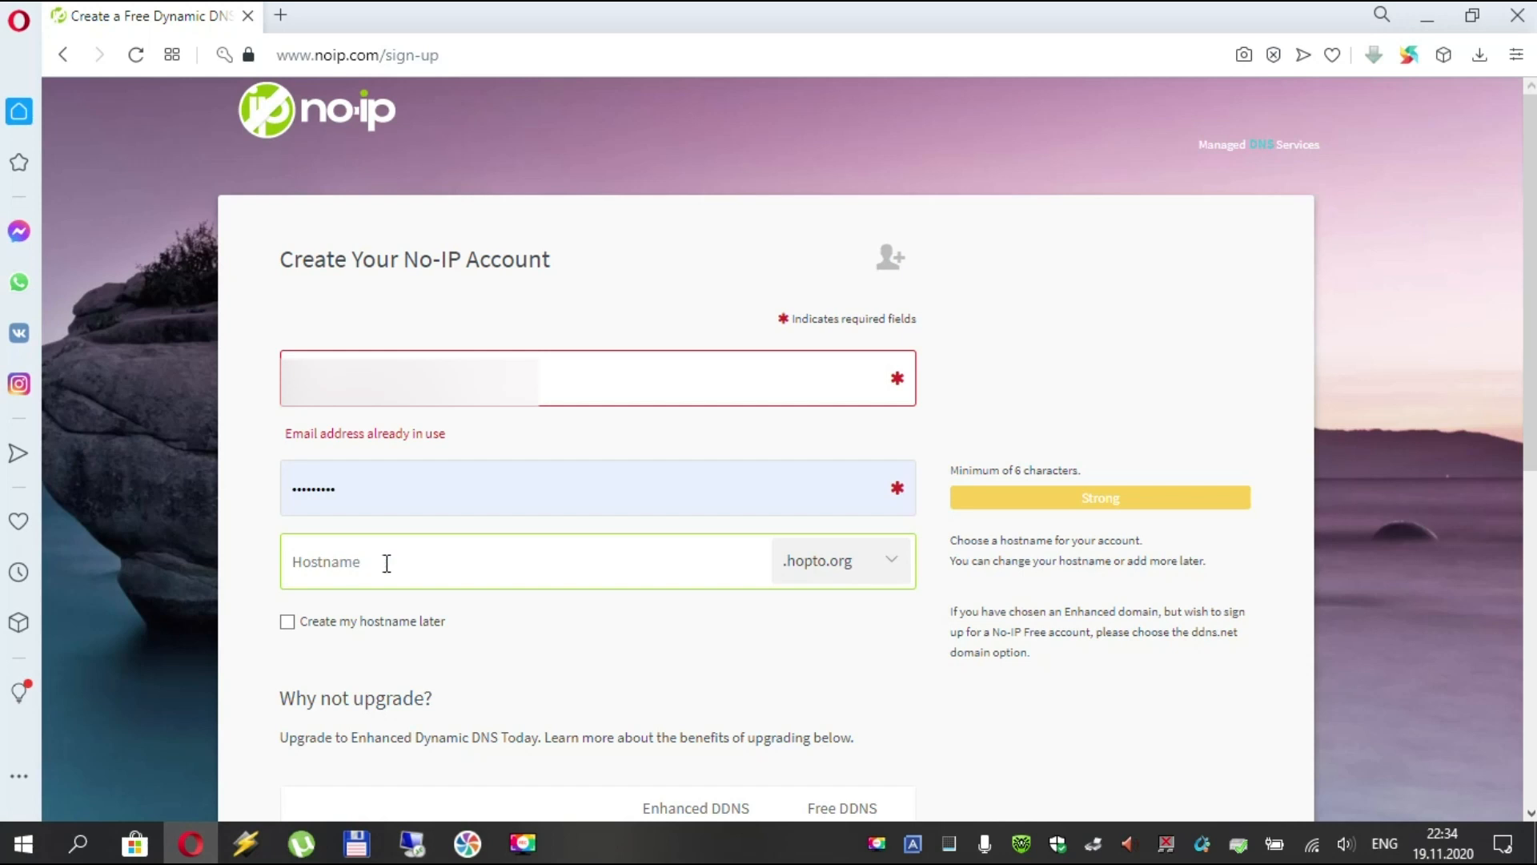
pyautogui.click(900, 564)
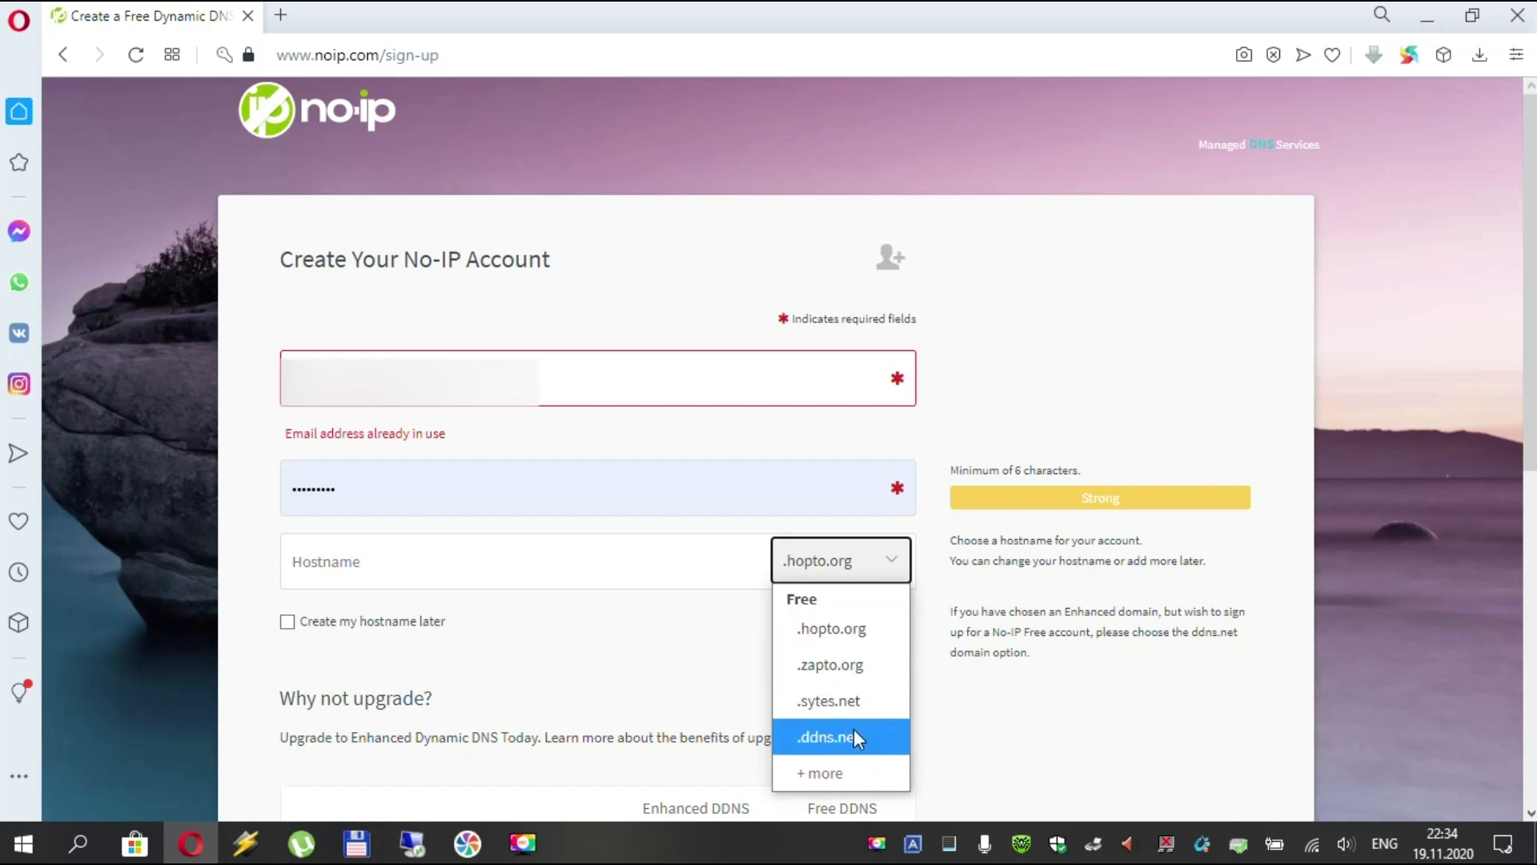
pyautogui.click(606, 647)
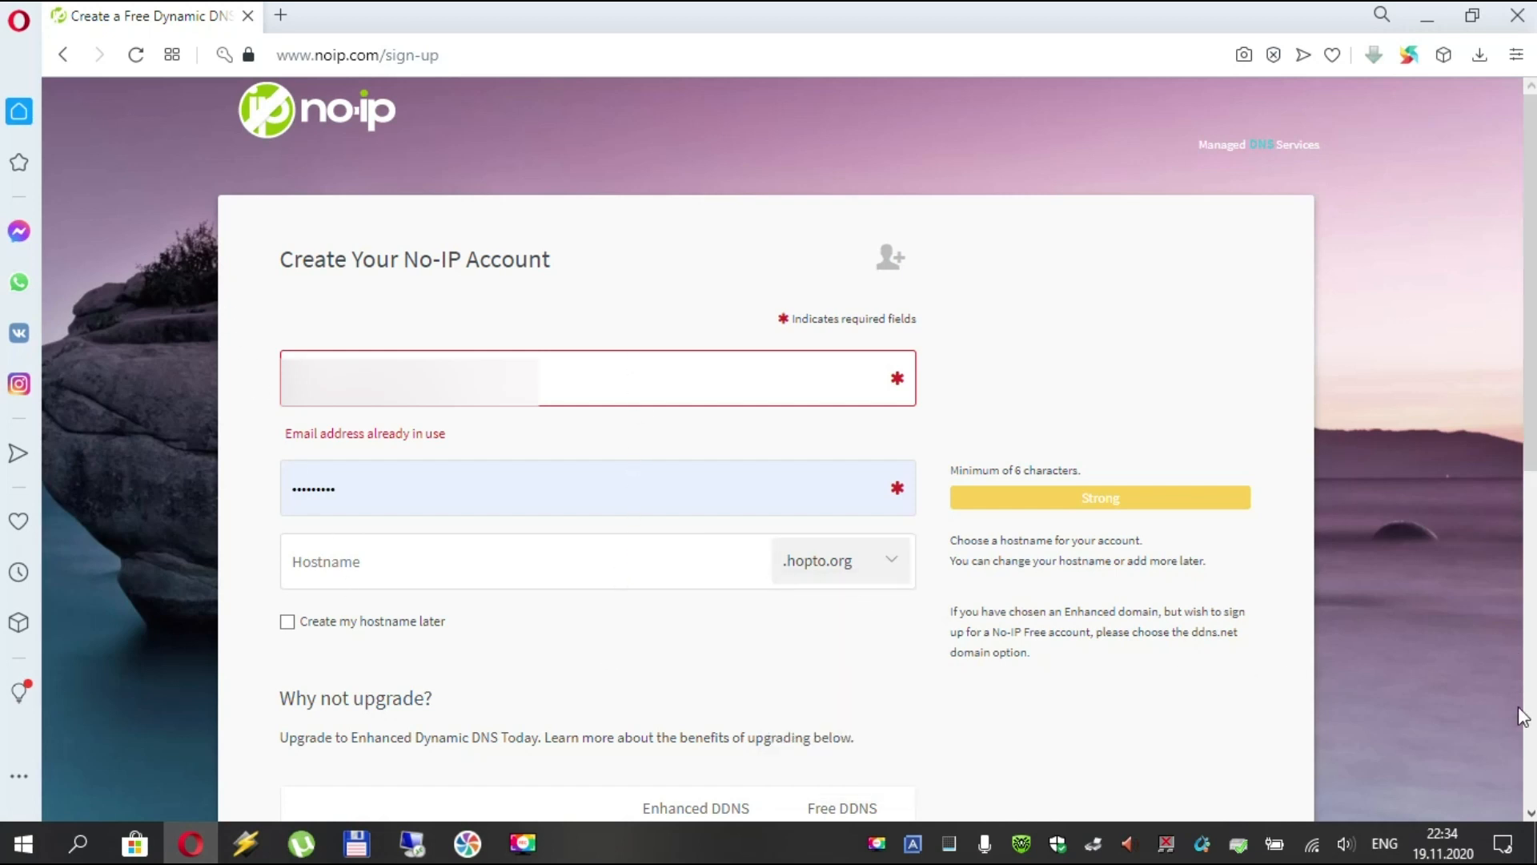
pyautogui.moveTo(1529, 453); pyautogui.dragTo(1473, 764)
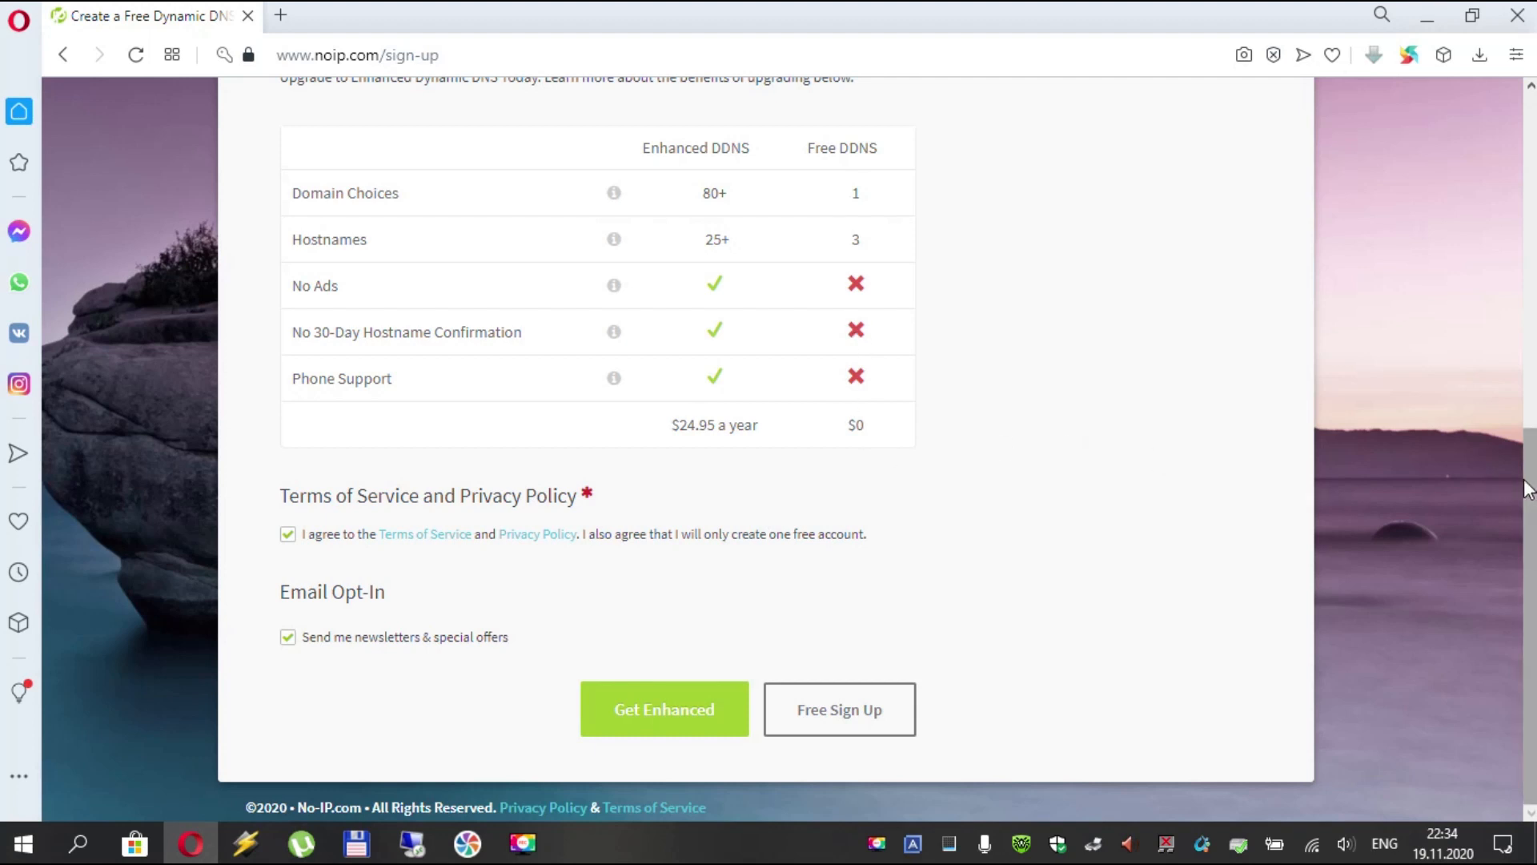
# Leave the sign-up form, log in to the existing No-IP account and open its list of No-IP hostnames
pyautogui.hotkey('alt', 'Left')
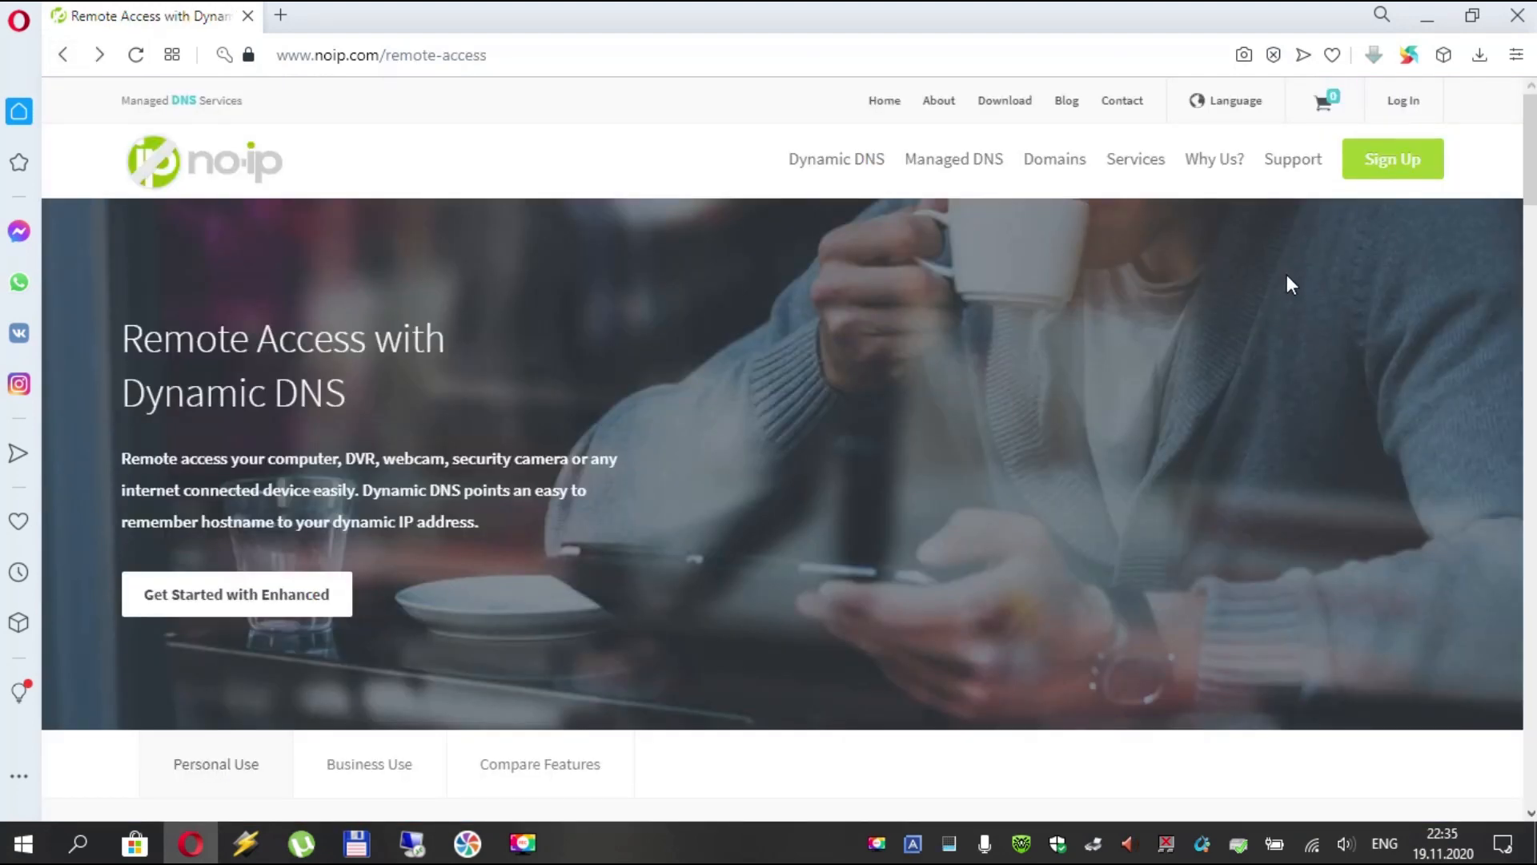
pyautogui.click(1419, 103)
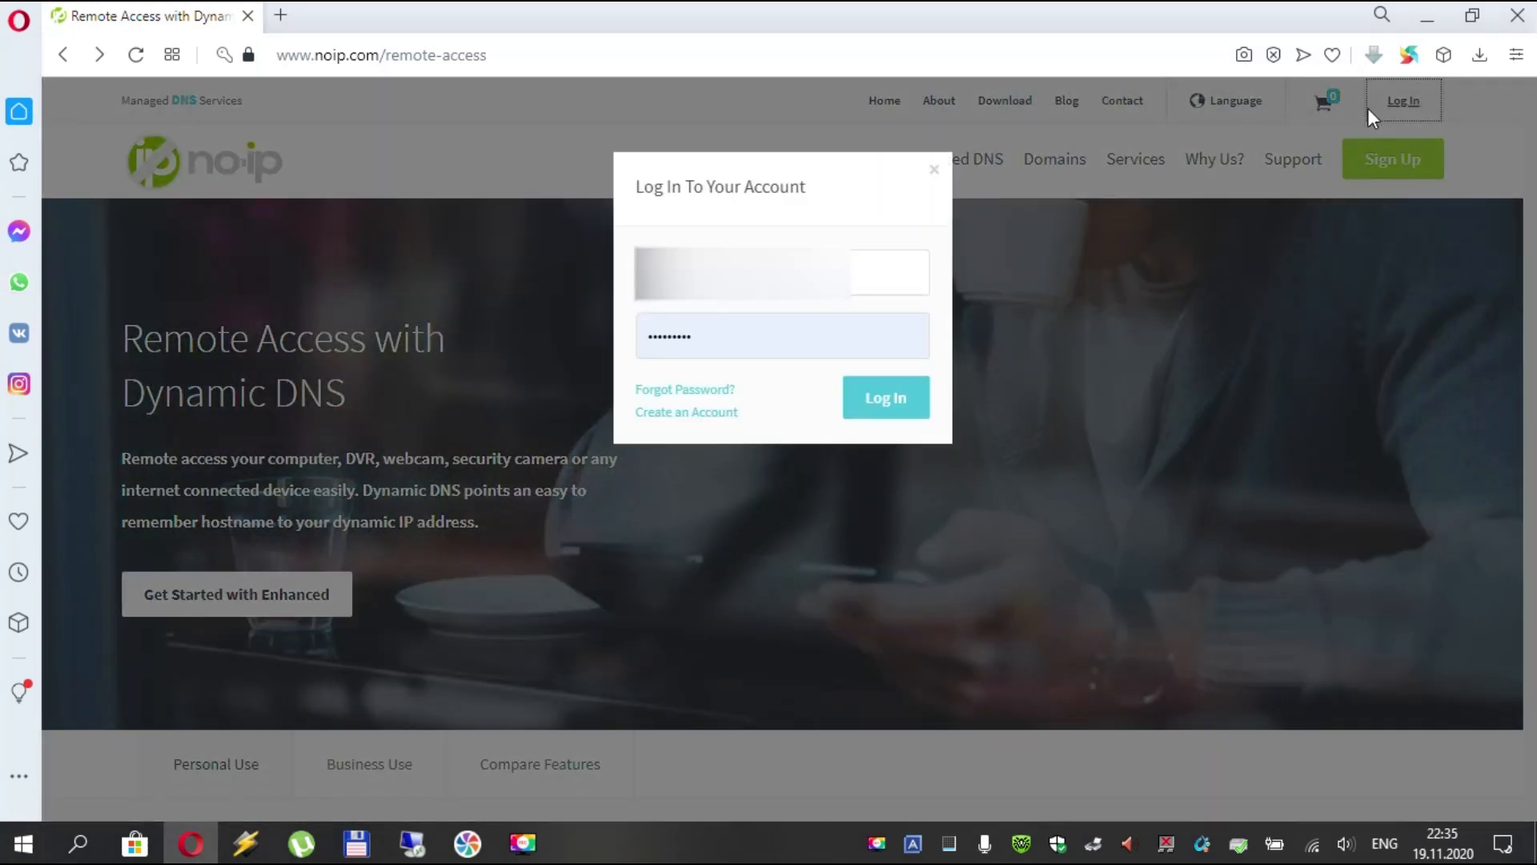
pyautogui.click(877, 412)
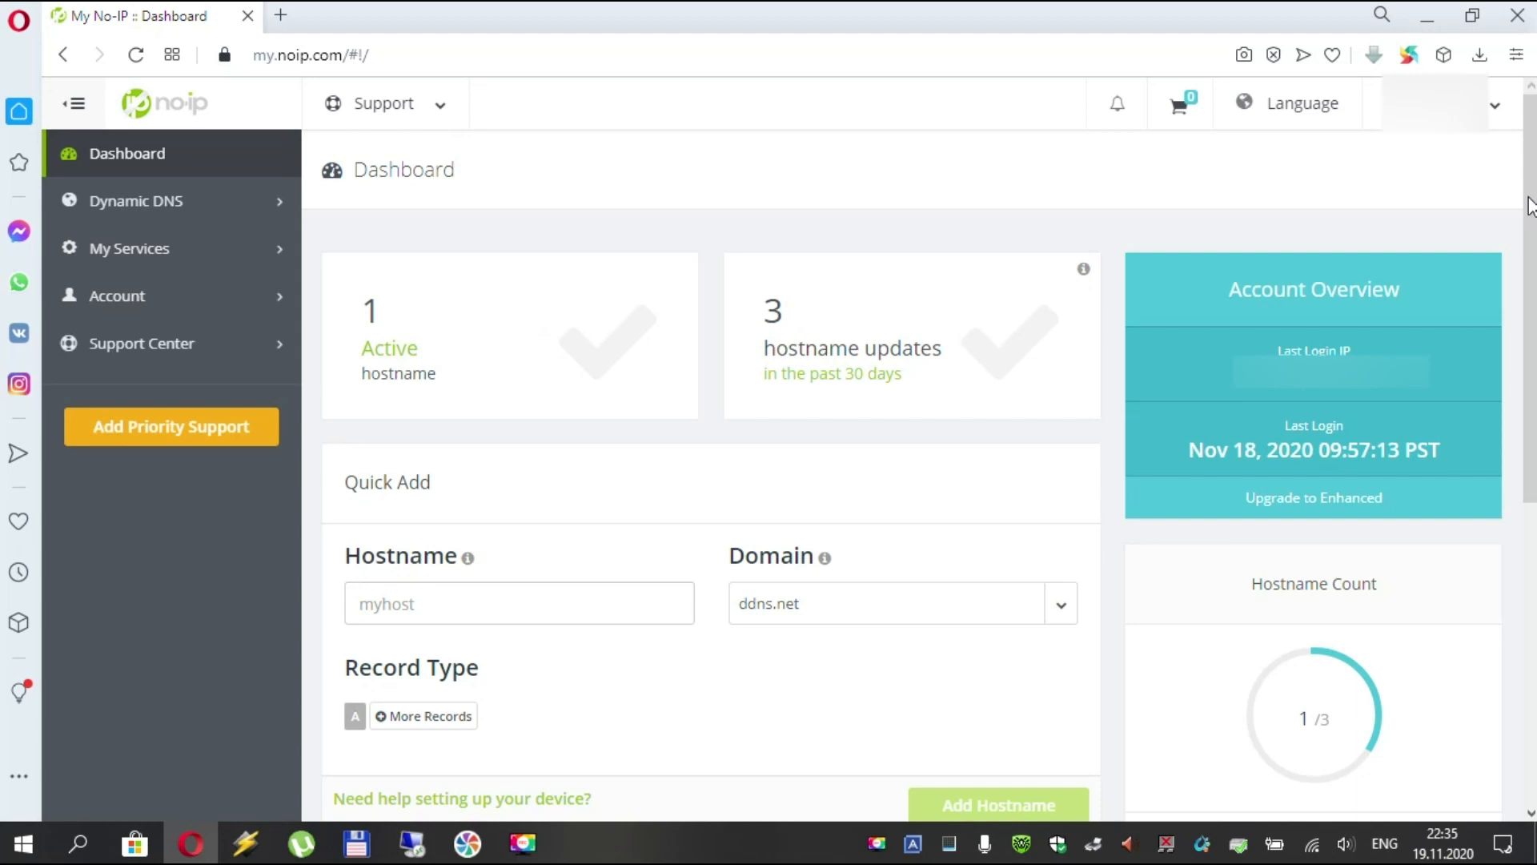
pyautogui.scroll(-6, 1530, 207)
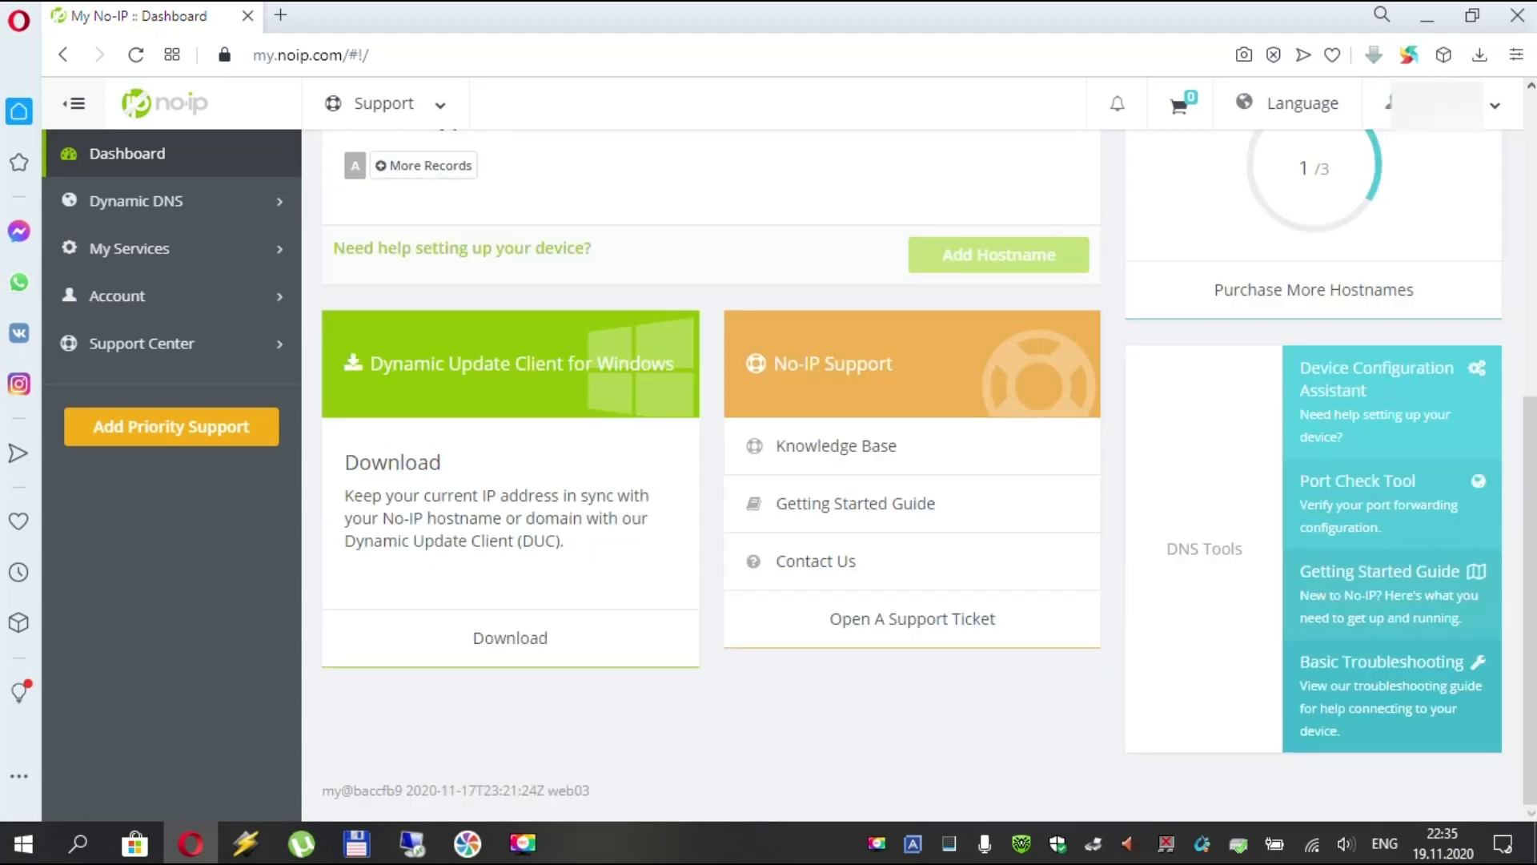
pyautogui.click(147, 211)
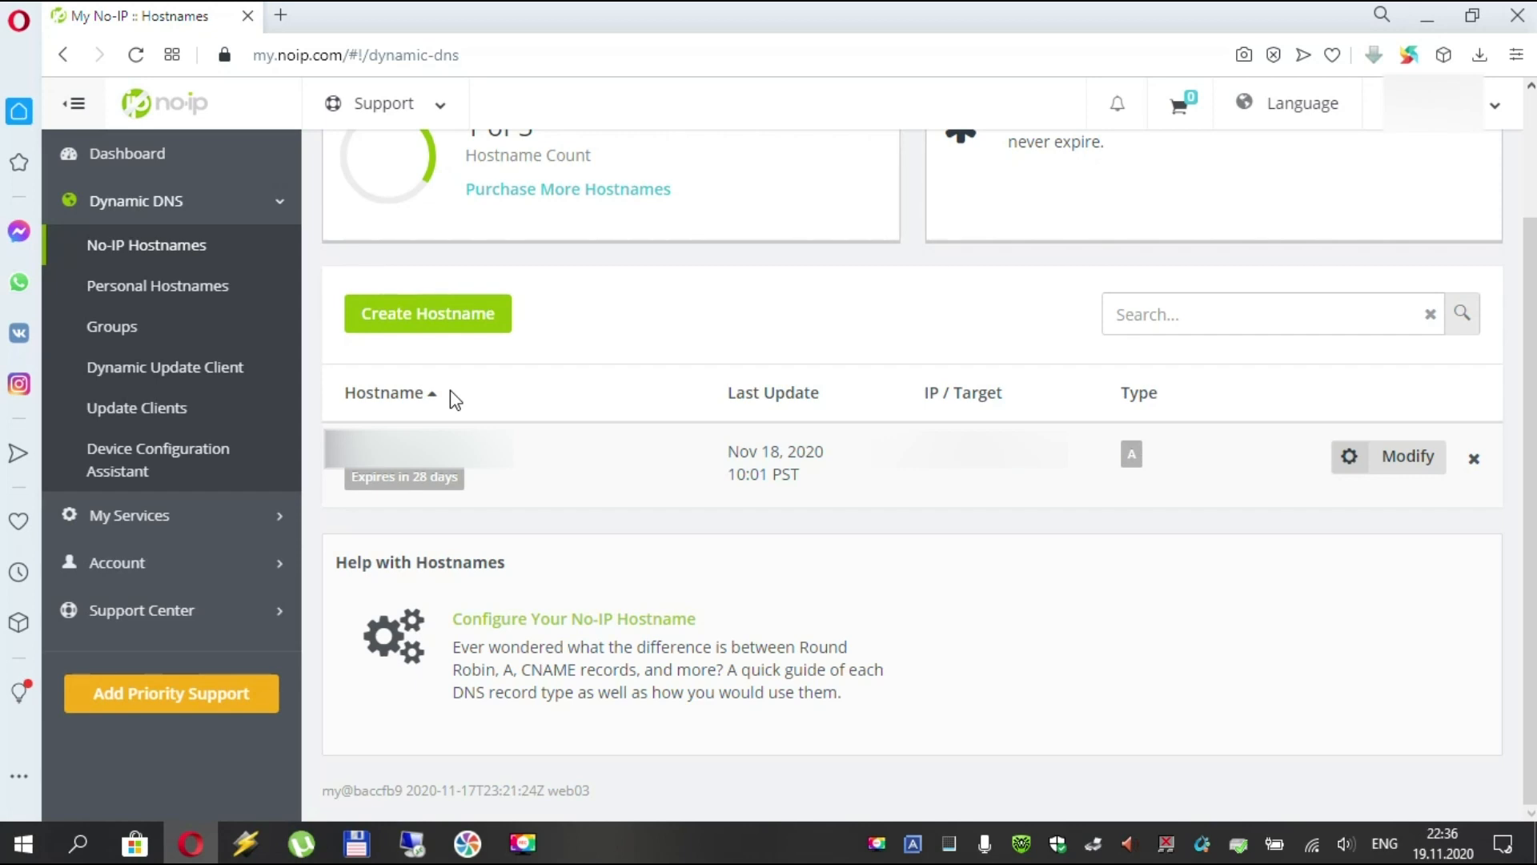
# Open the router's admin page at 192.168.1.1 in a new tab and log in with the router password
pyautogui.click(280, 16)
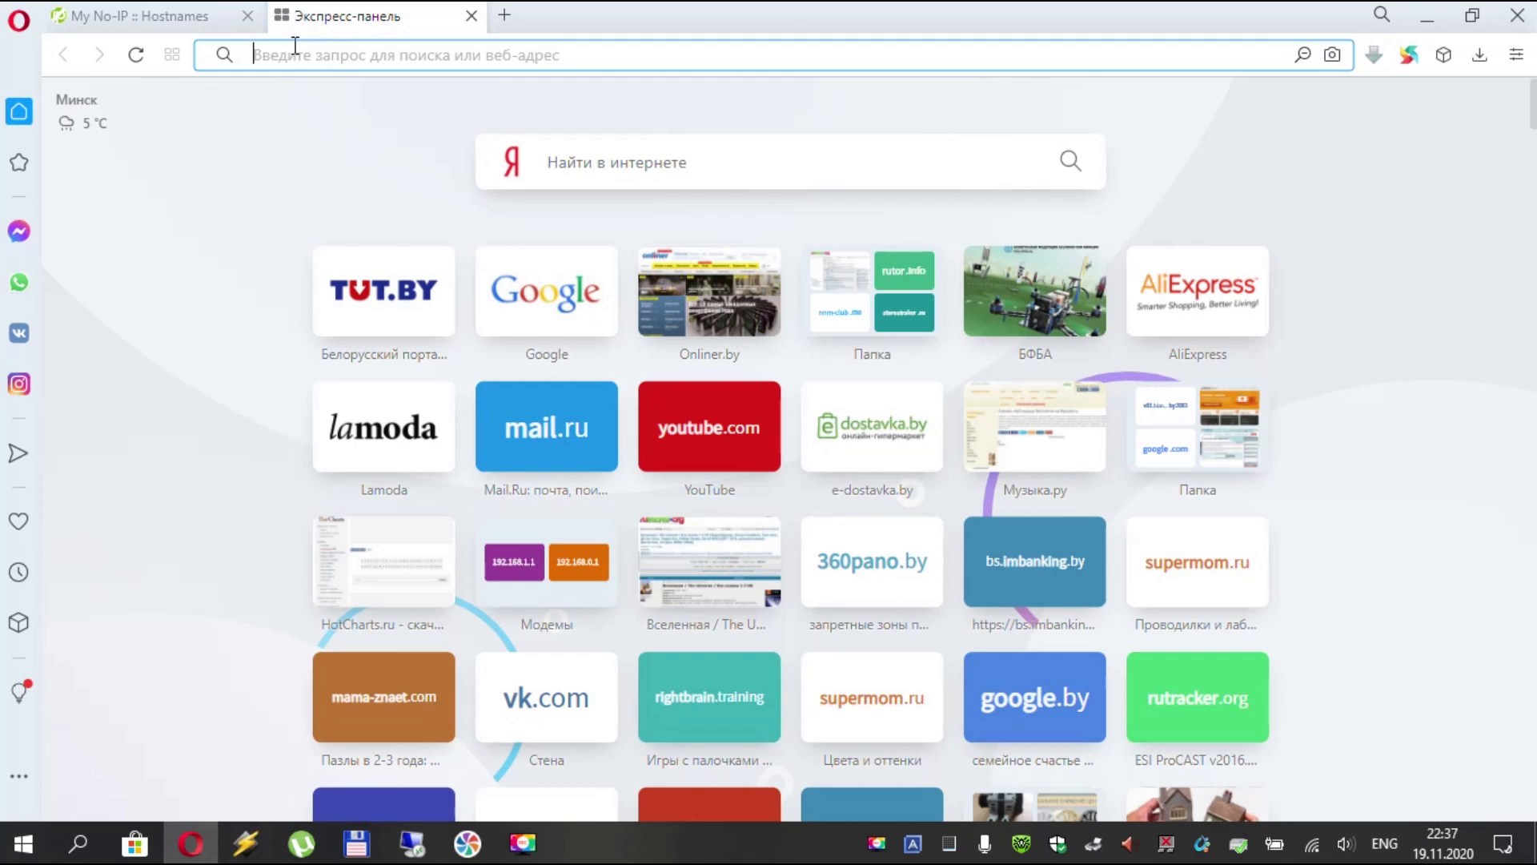
pyautogui.write('192/')
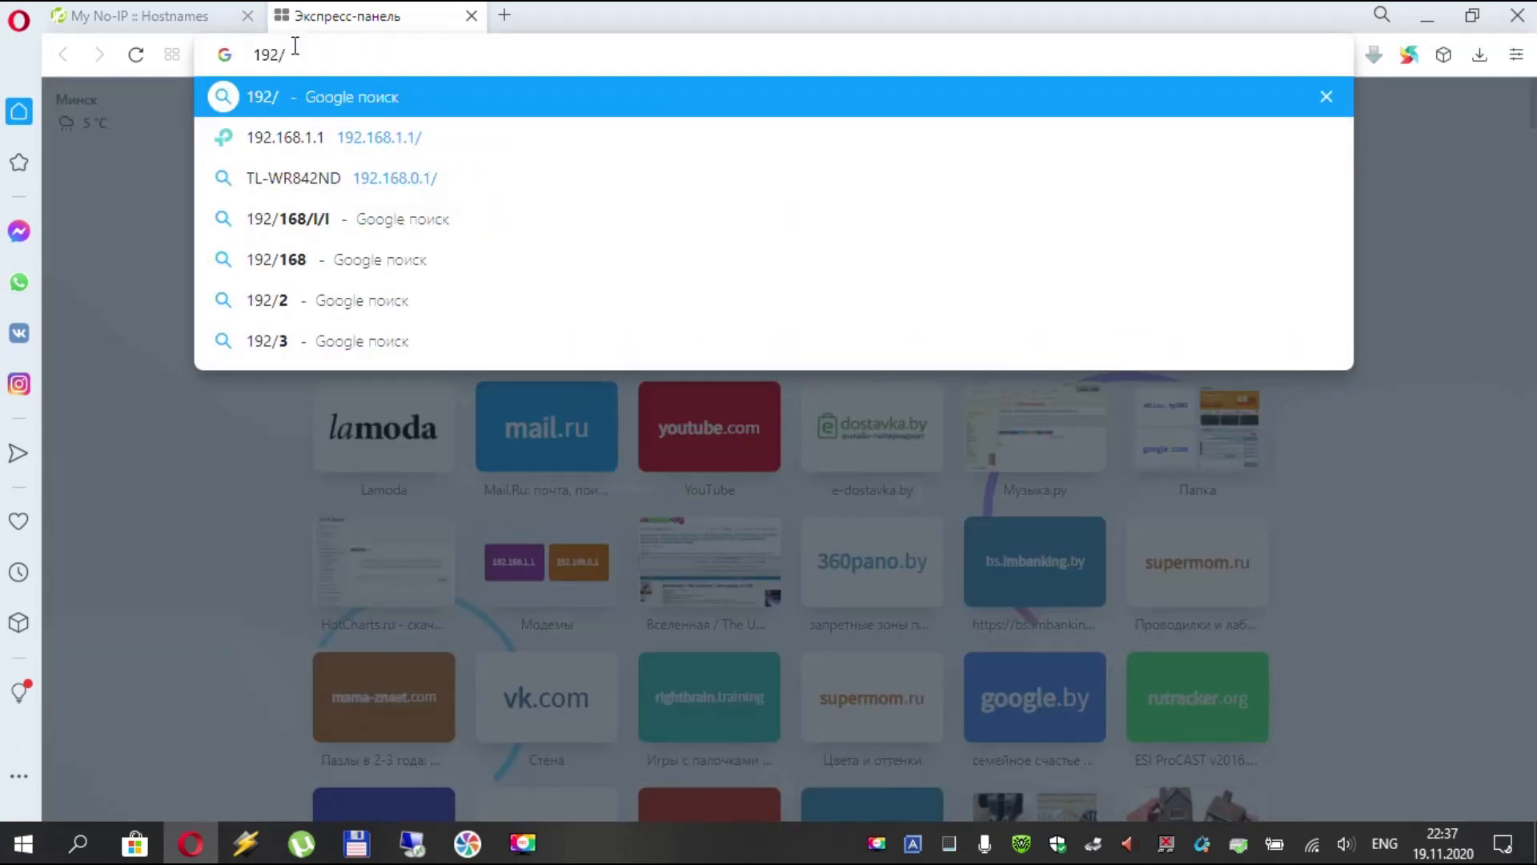
pyautogui.press('BackSpace')
pyautogui.write('.16')
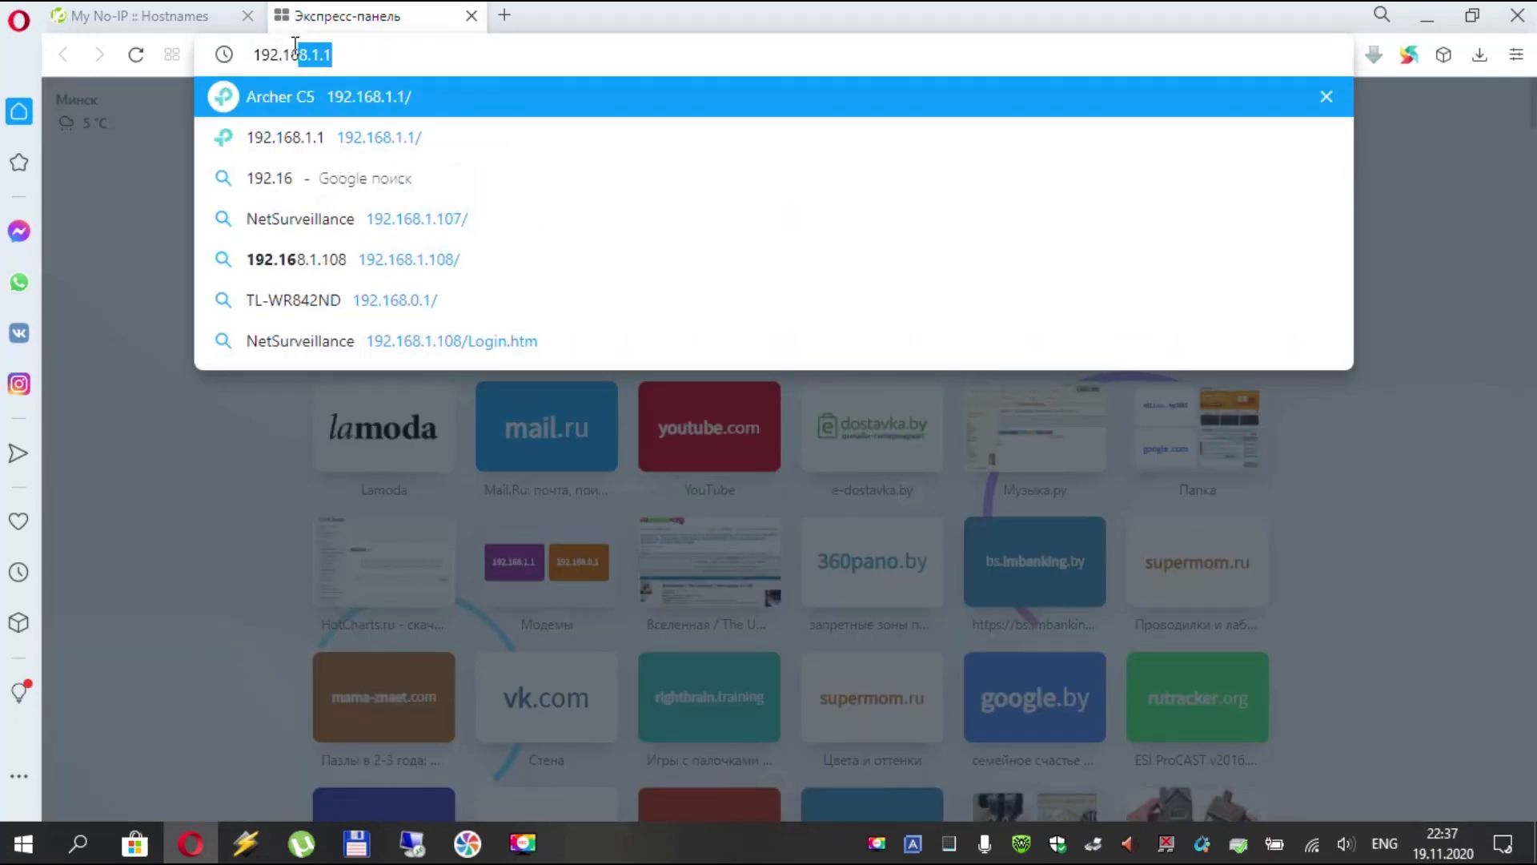
pyautogui.click(371, 145)
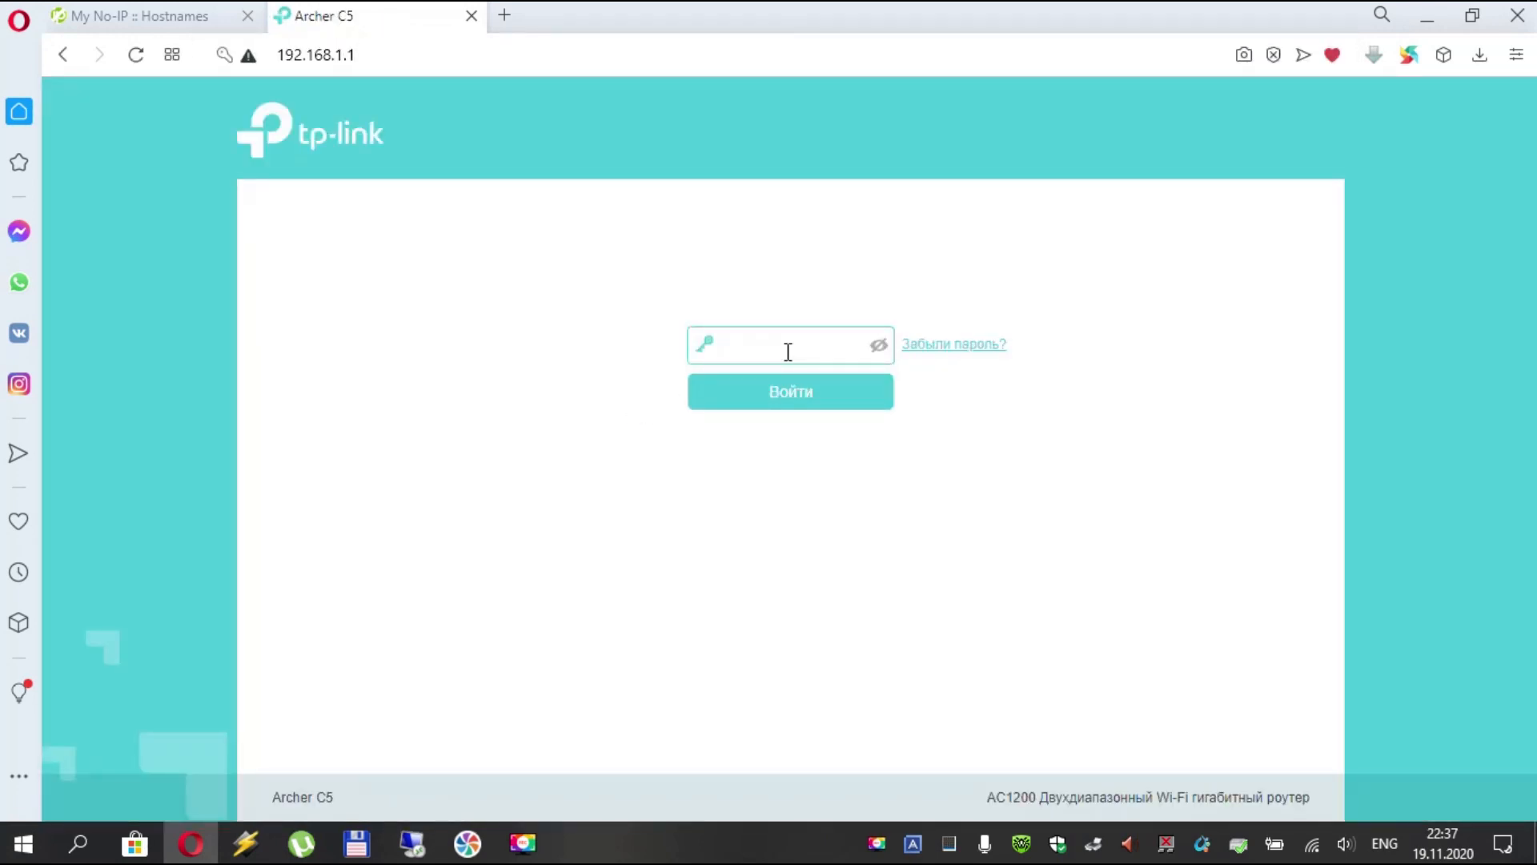
pyautogui.write('•••••••••••')
pyautogui.click(785, 404)
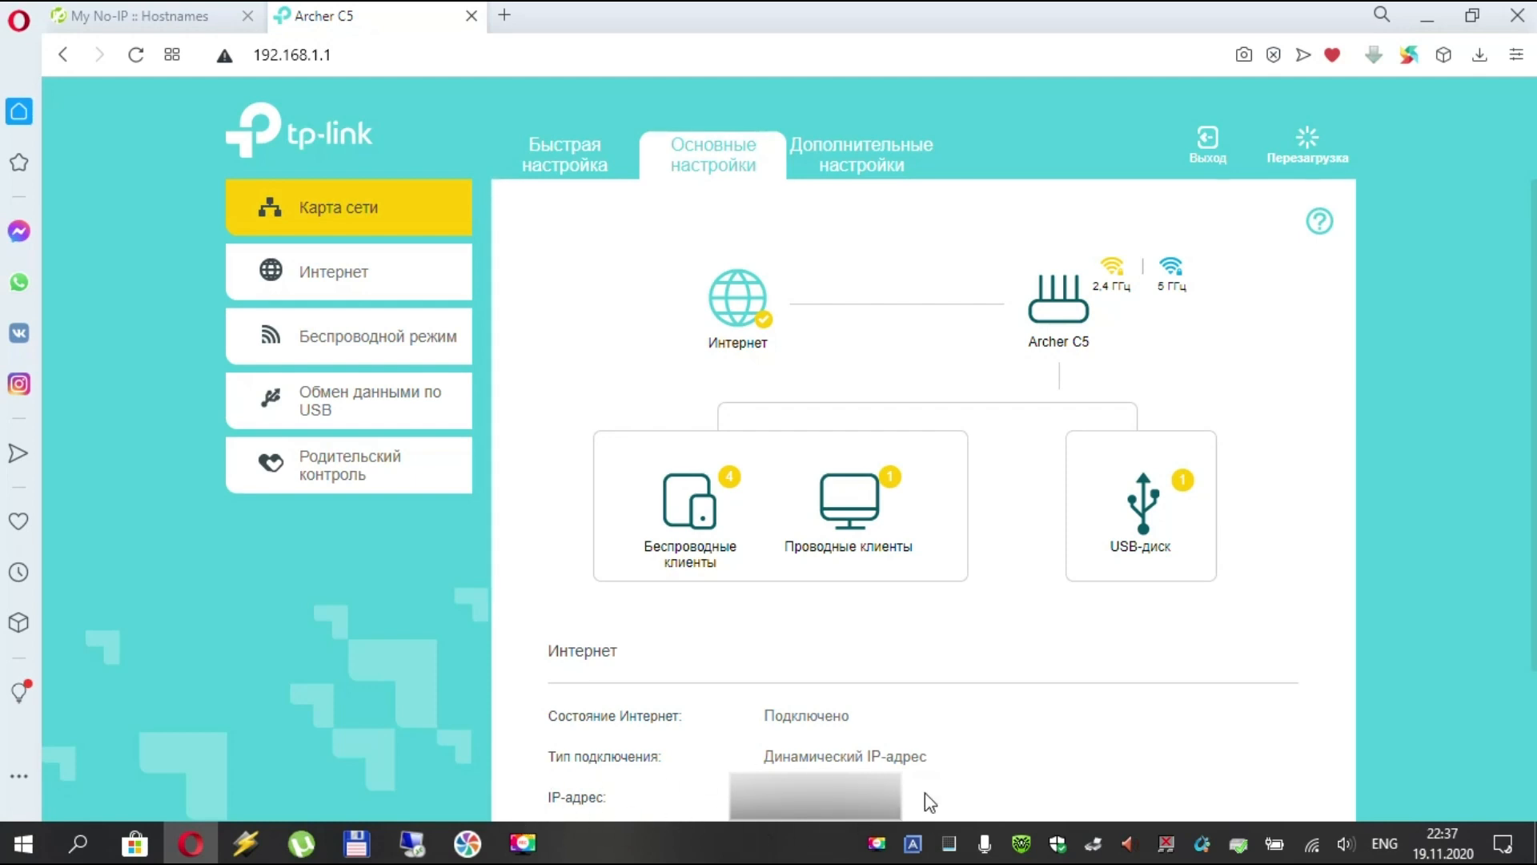
# Open the Dynamic DNS page in the network section of the router's advanced settings
pyautogui.click(875, 162)
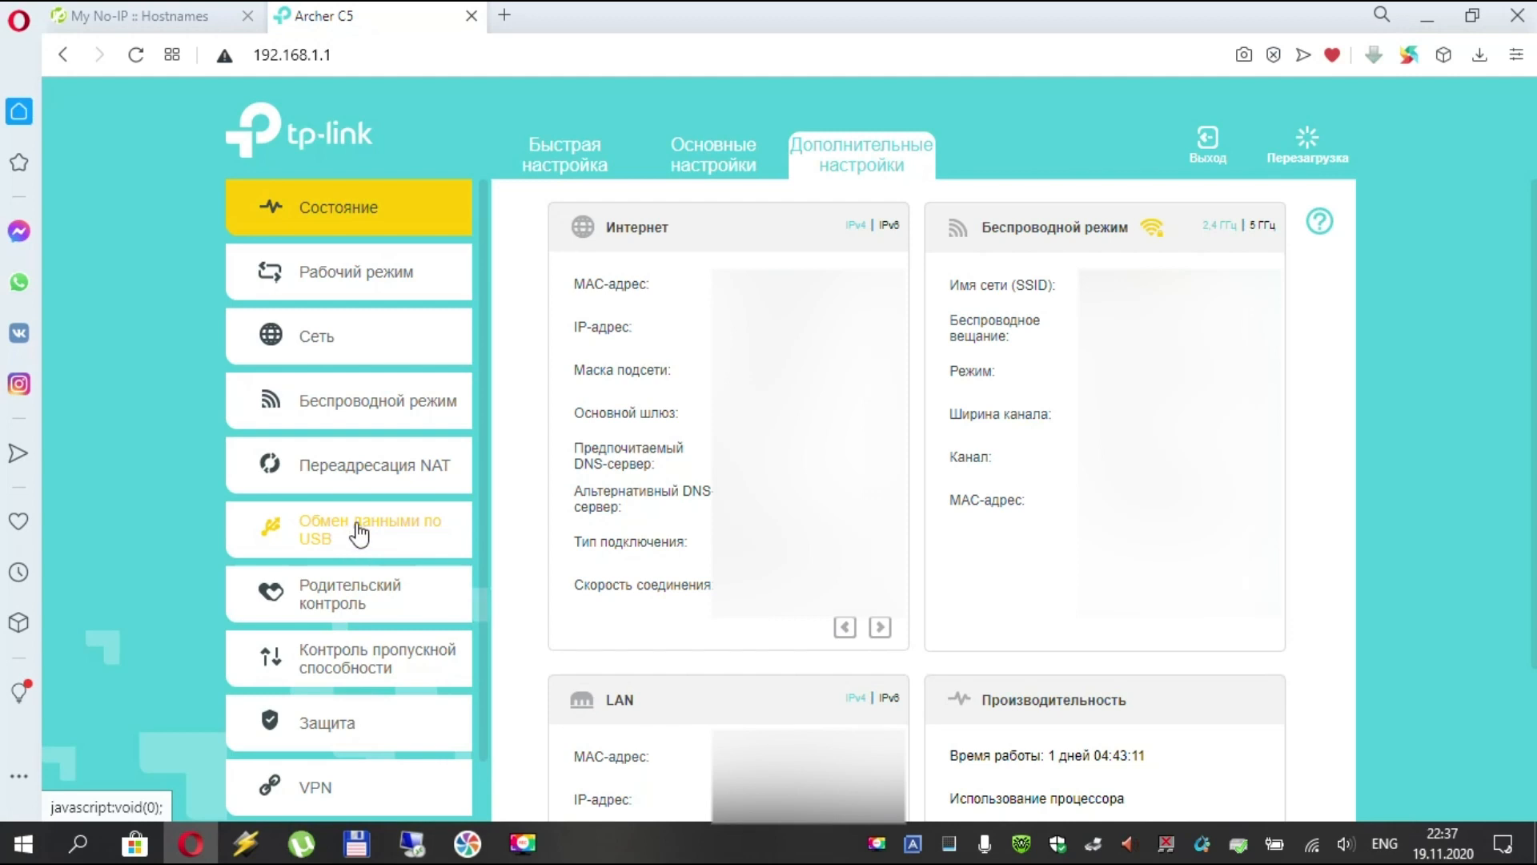
pyautogui.click(302, 346)
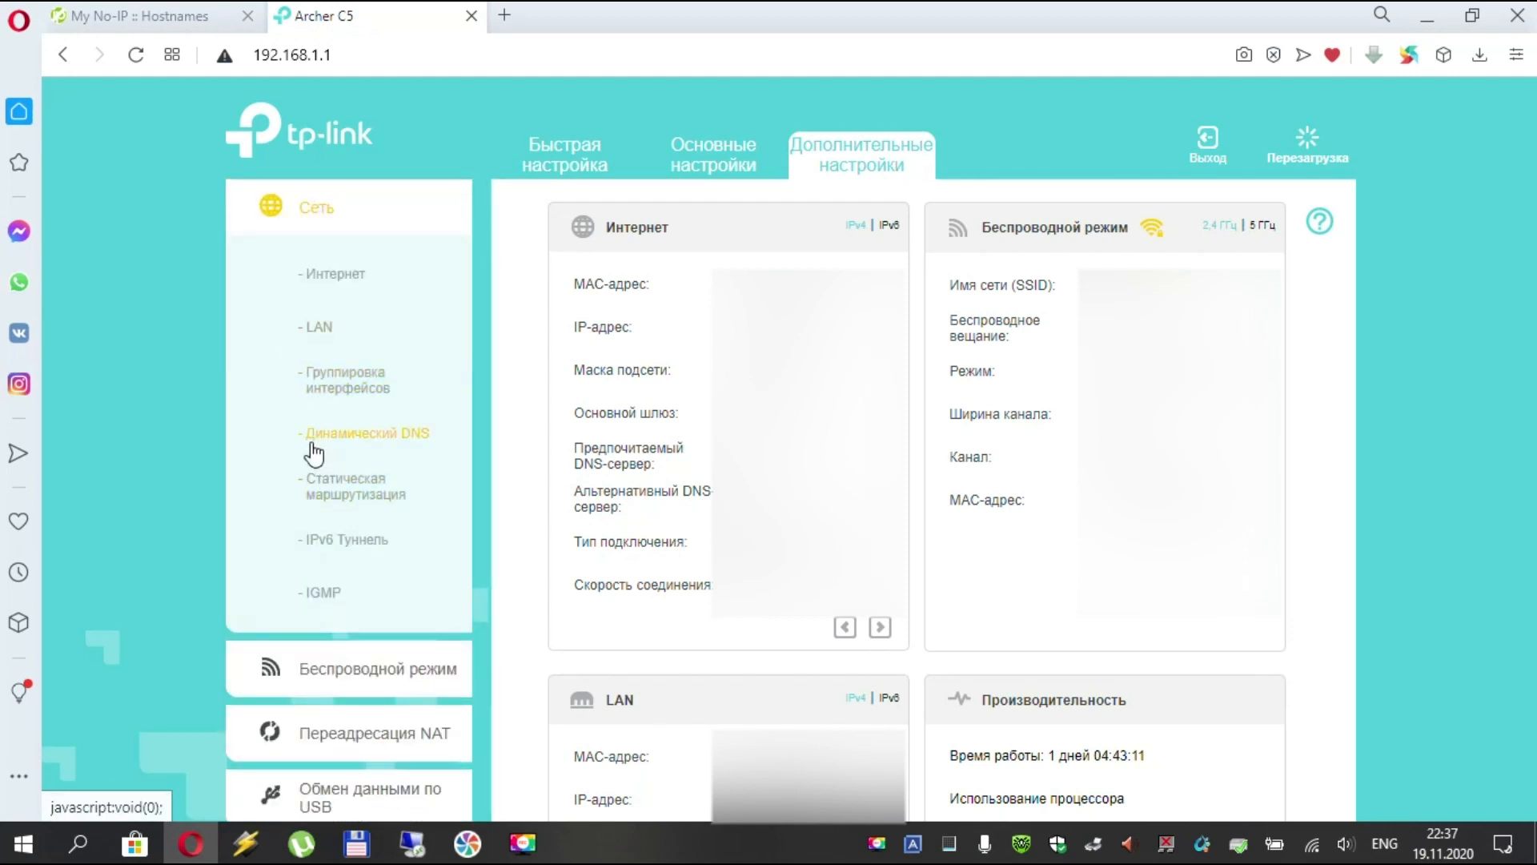
pyautogui.click(351, 448)
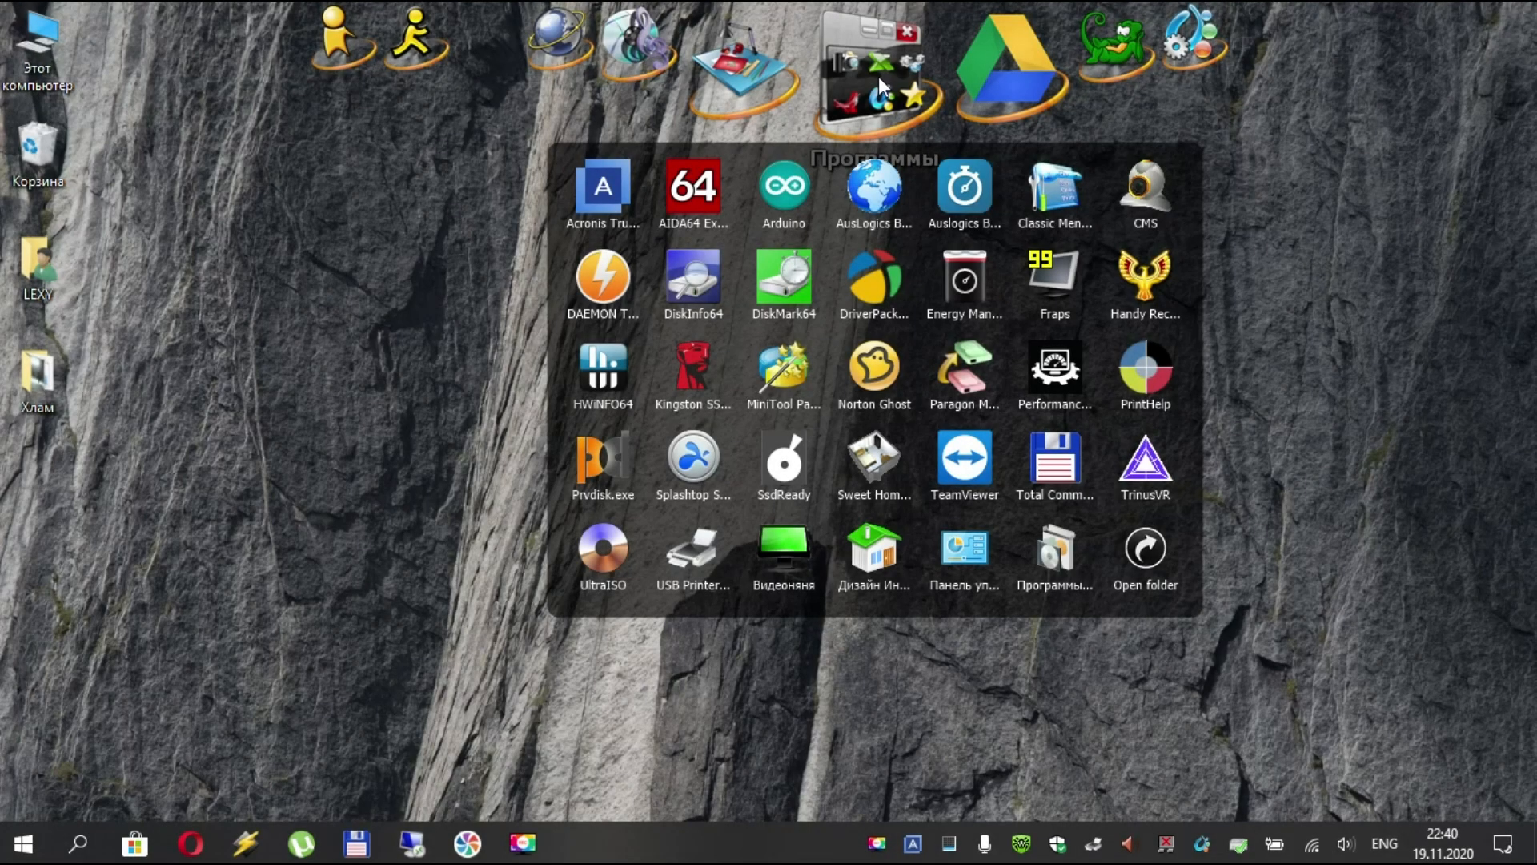
# Launch the CMS camera program and open the device configuration for the Lexyshome camera
pyautogui.click(1146, 189)
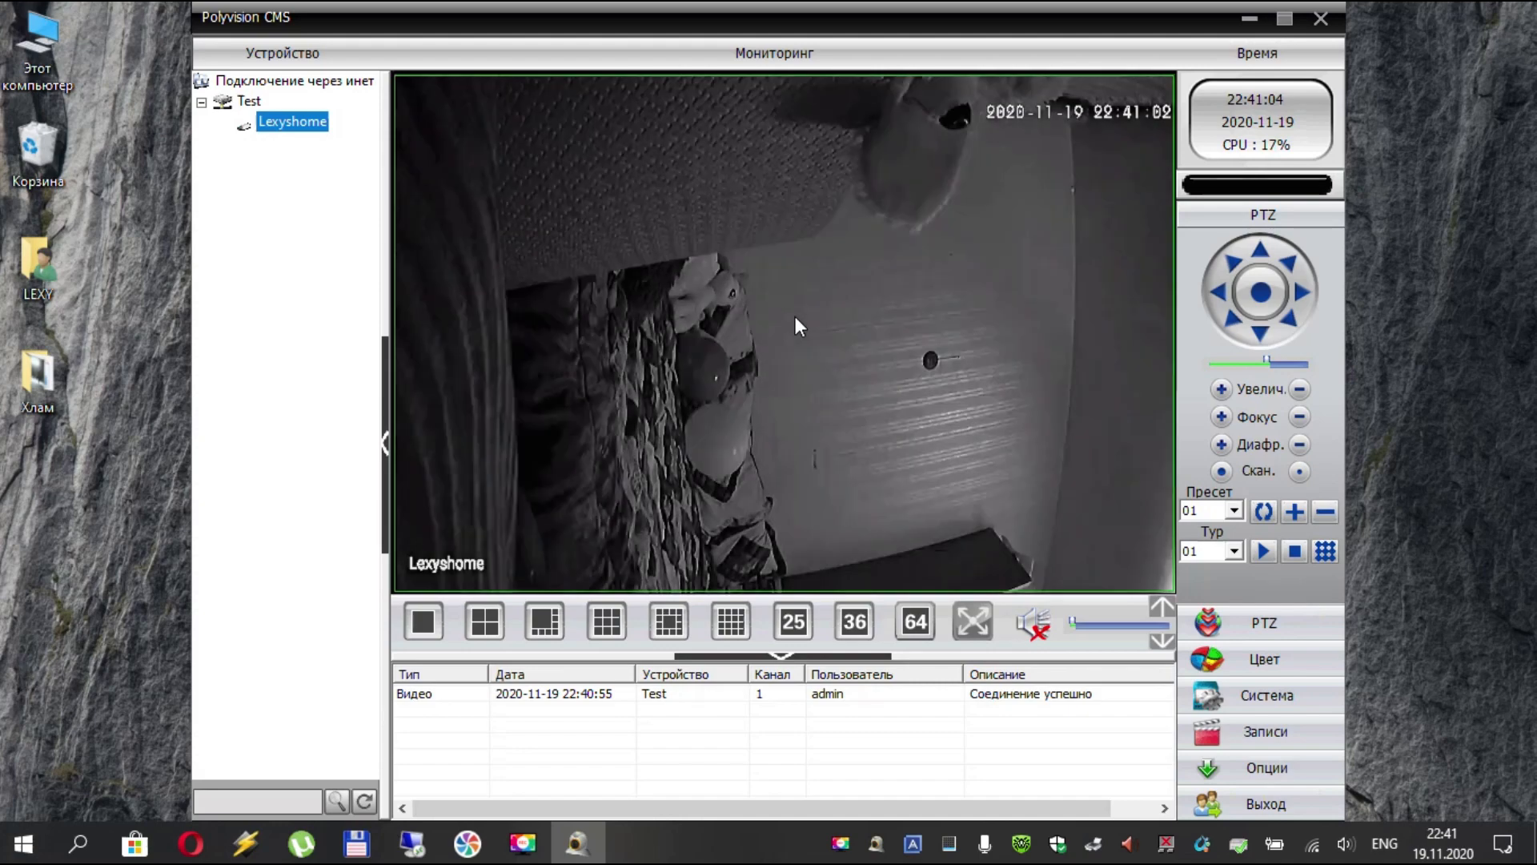
pyautogui.rightClick(794, 318)
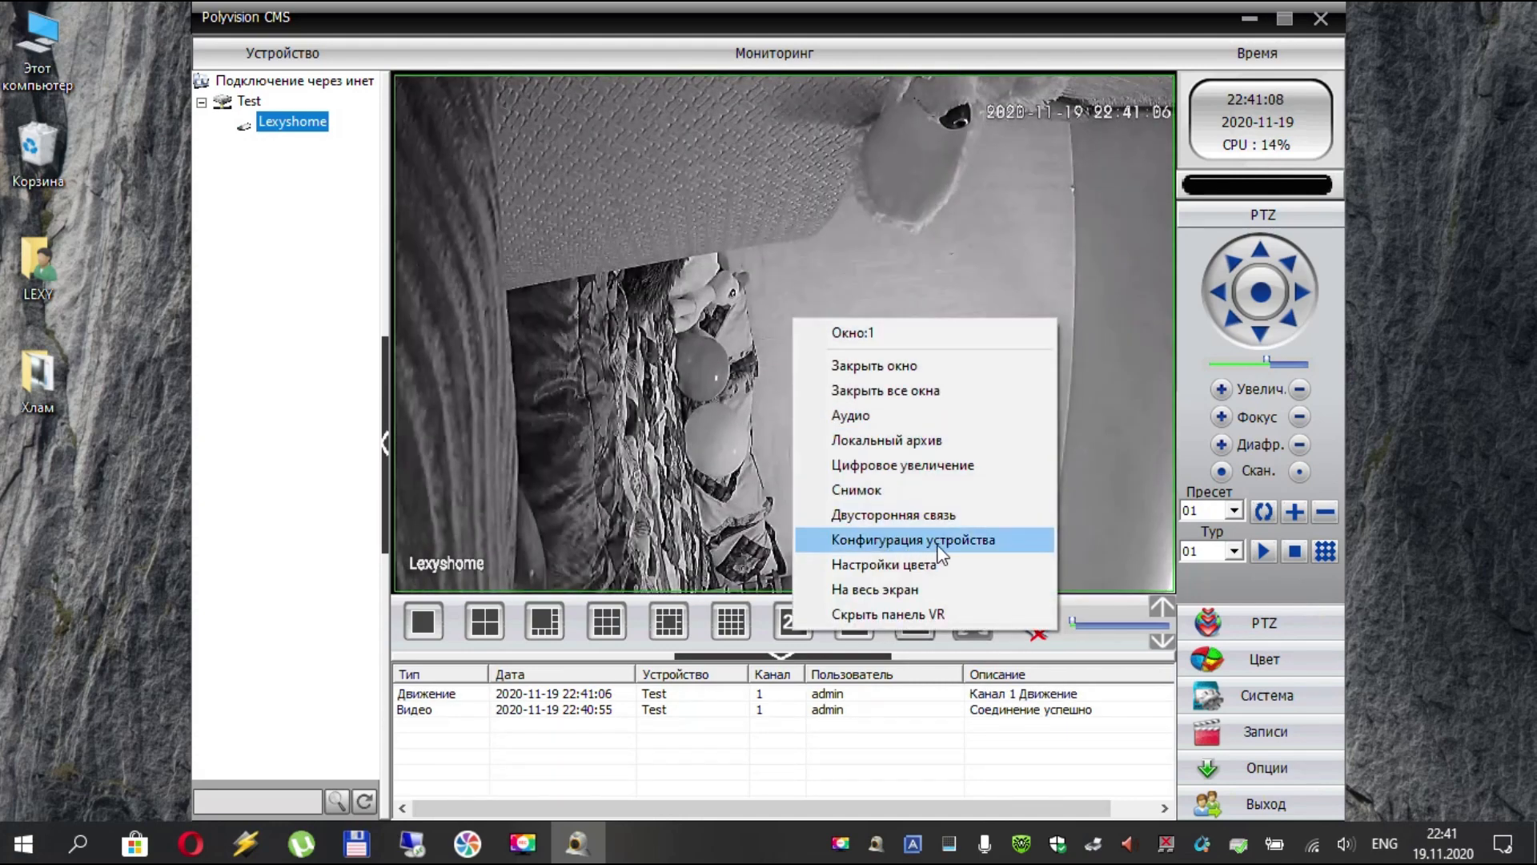
pyautogui.click(945, 548)
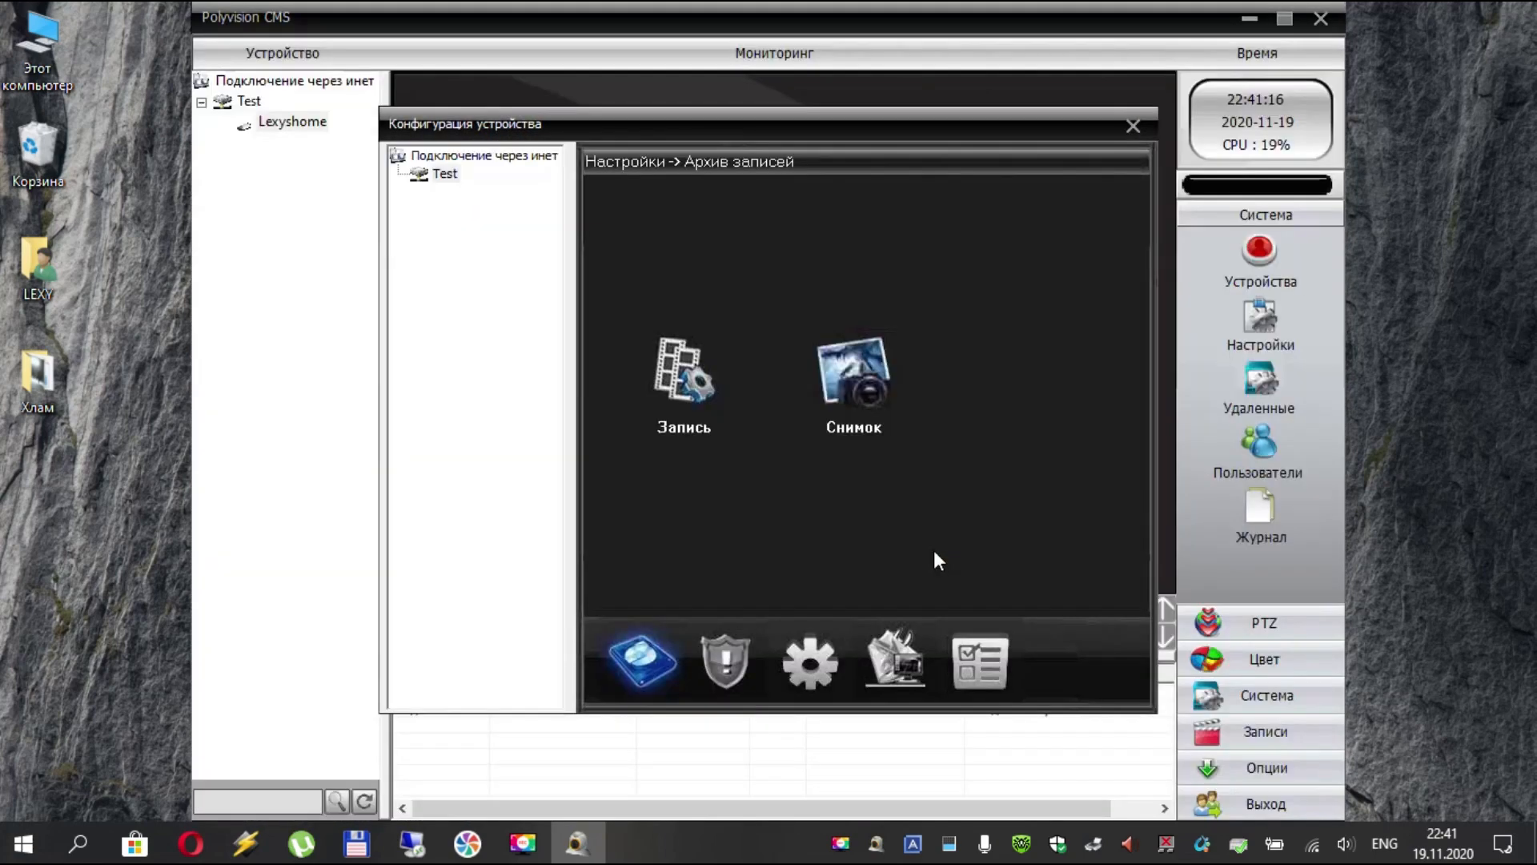
# Review the camera's FTP server settings under the system services, and leave them without saving
pyautogui.click(795, 671)
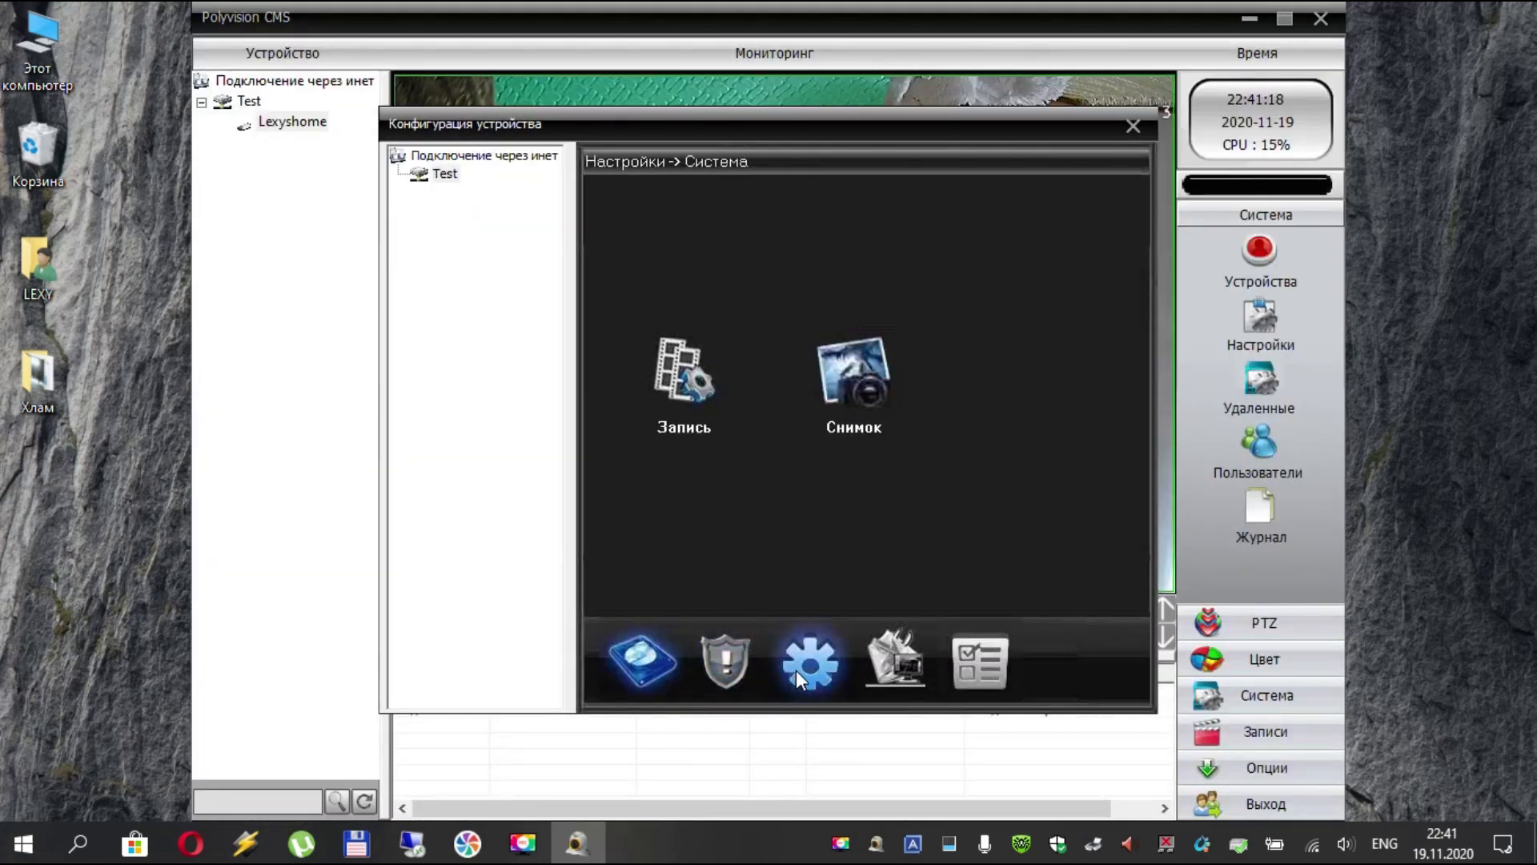
pyautogui.click(796, 670)
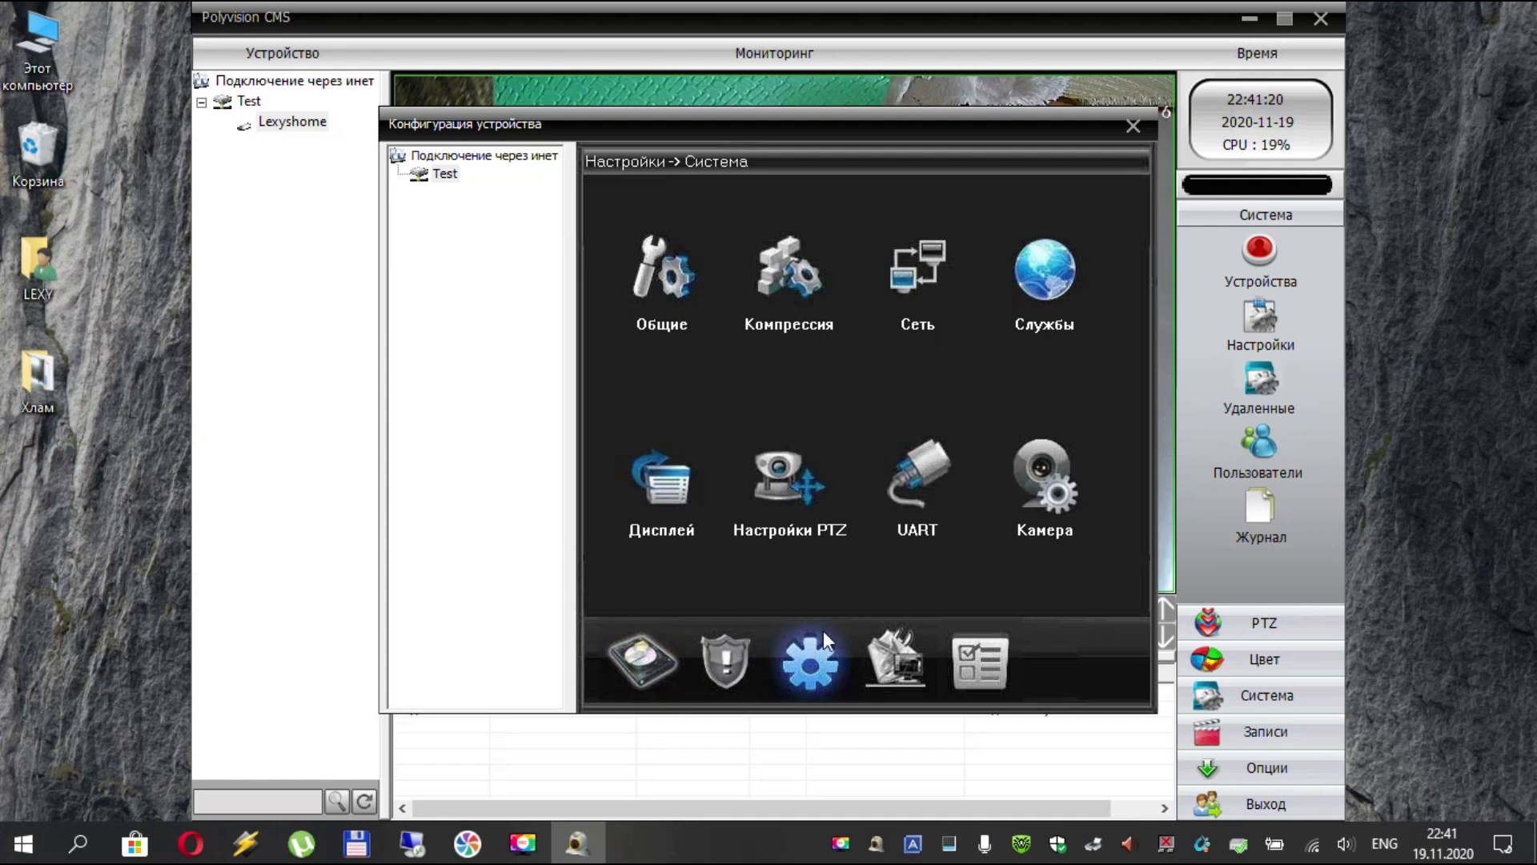
pyautogui.click(1031, 283)
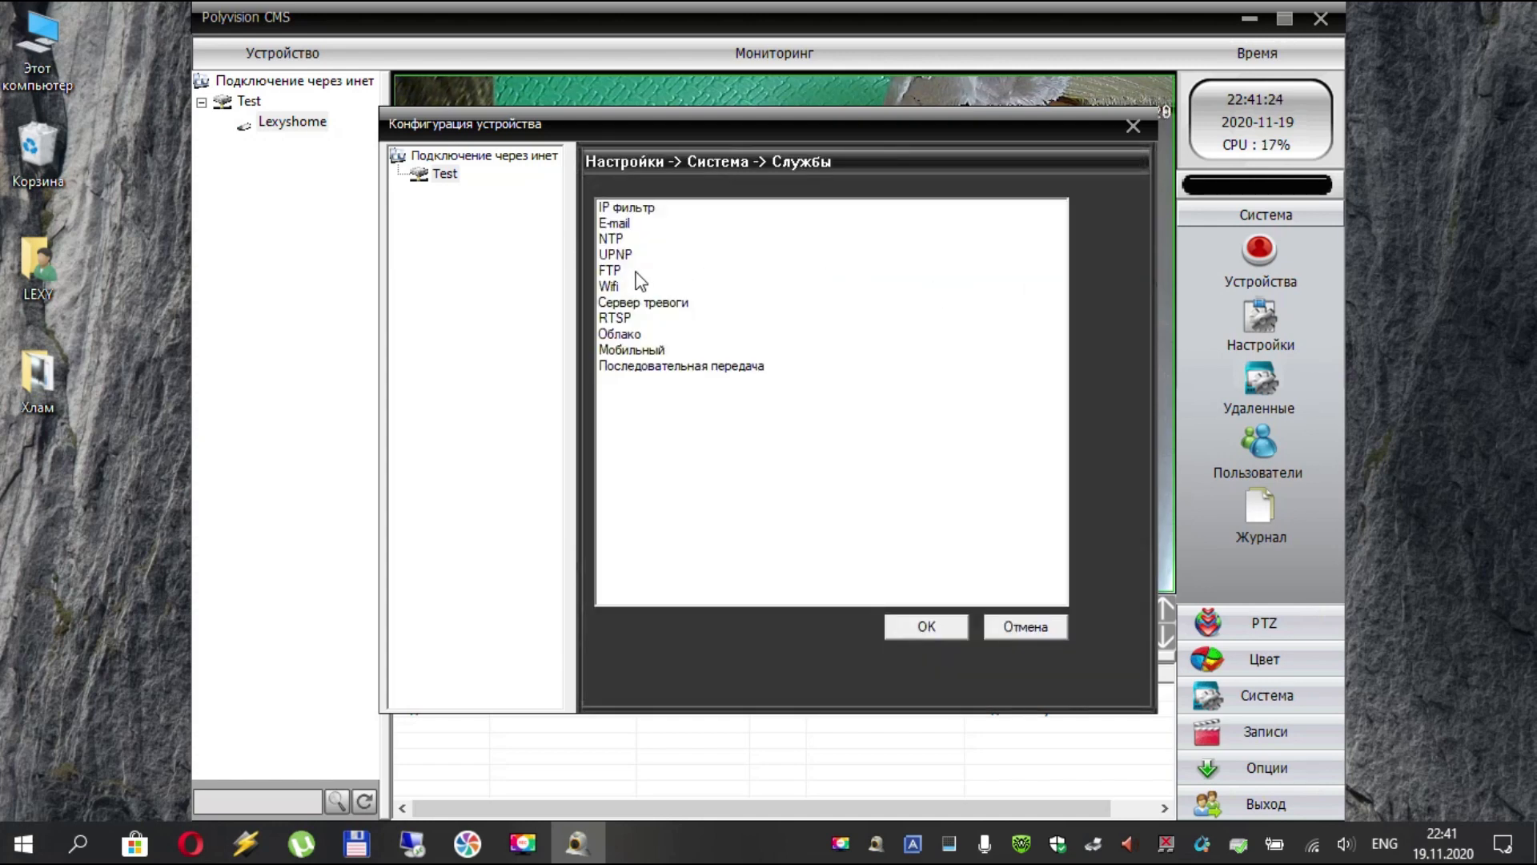
pyautogui.click(606, 273)
pyautogui.doubleClick(613, 272)
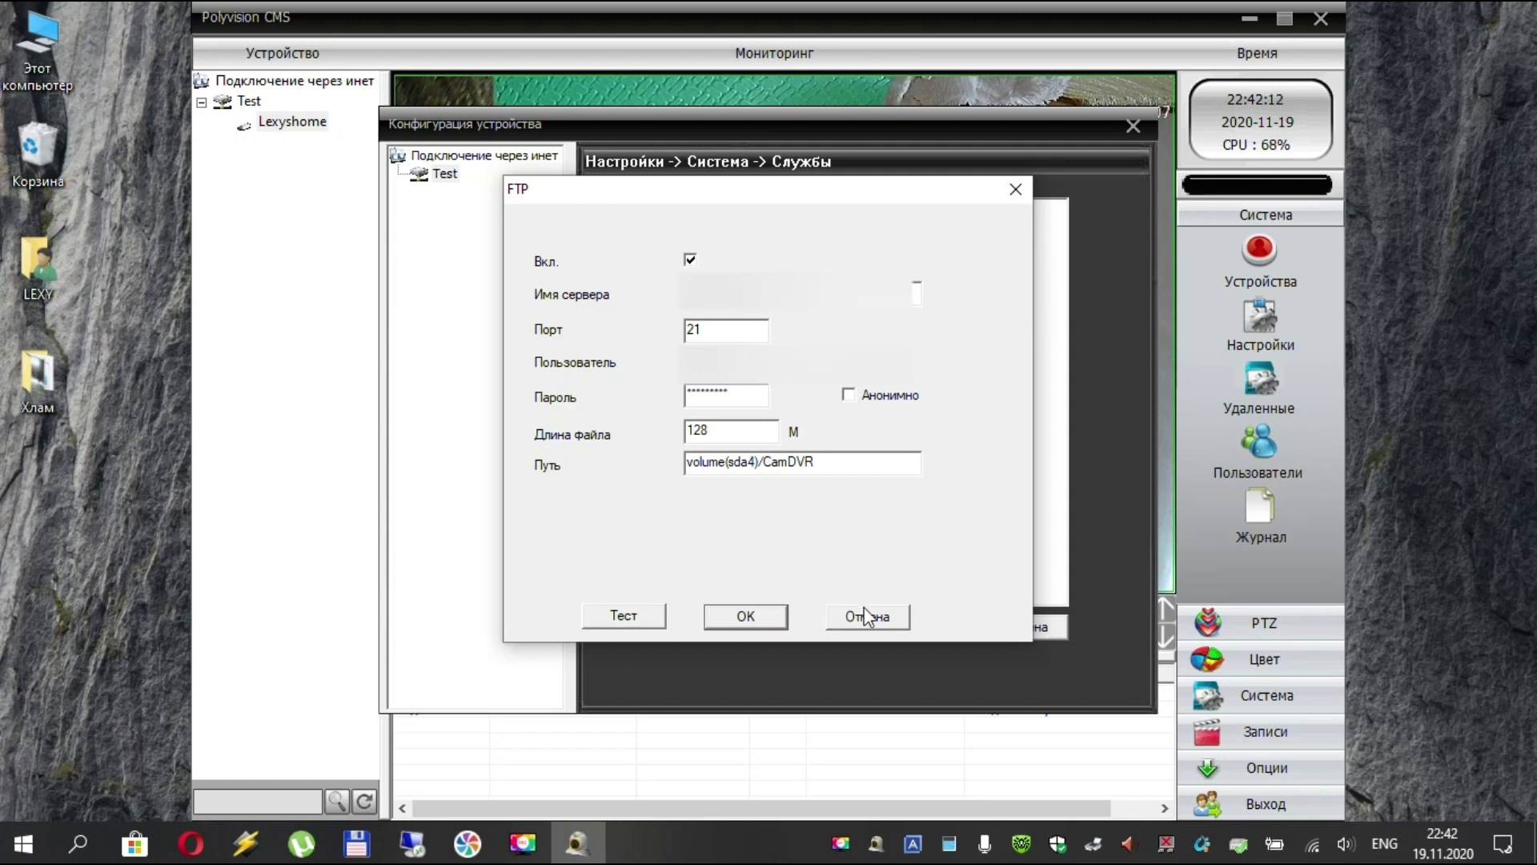
pyautogui.click(881, 624)
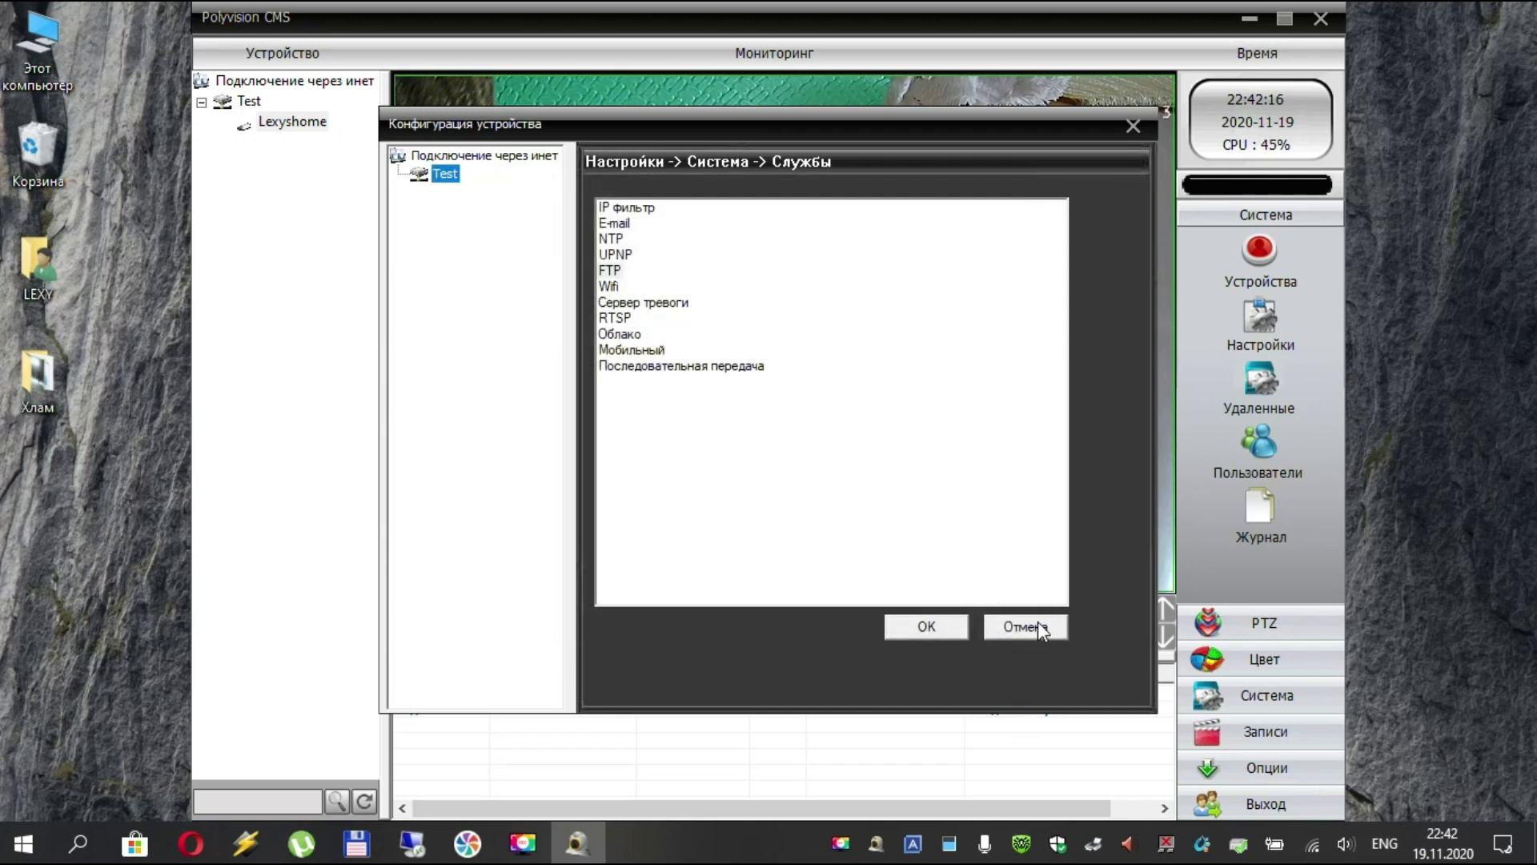
pyautogui.click(1040, 628)
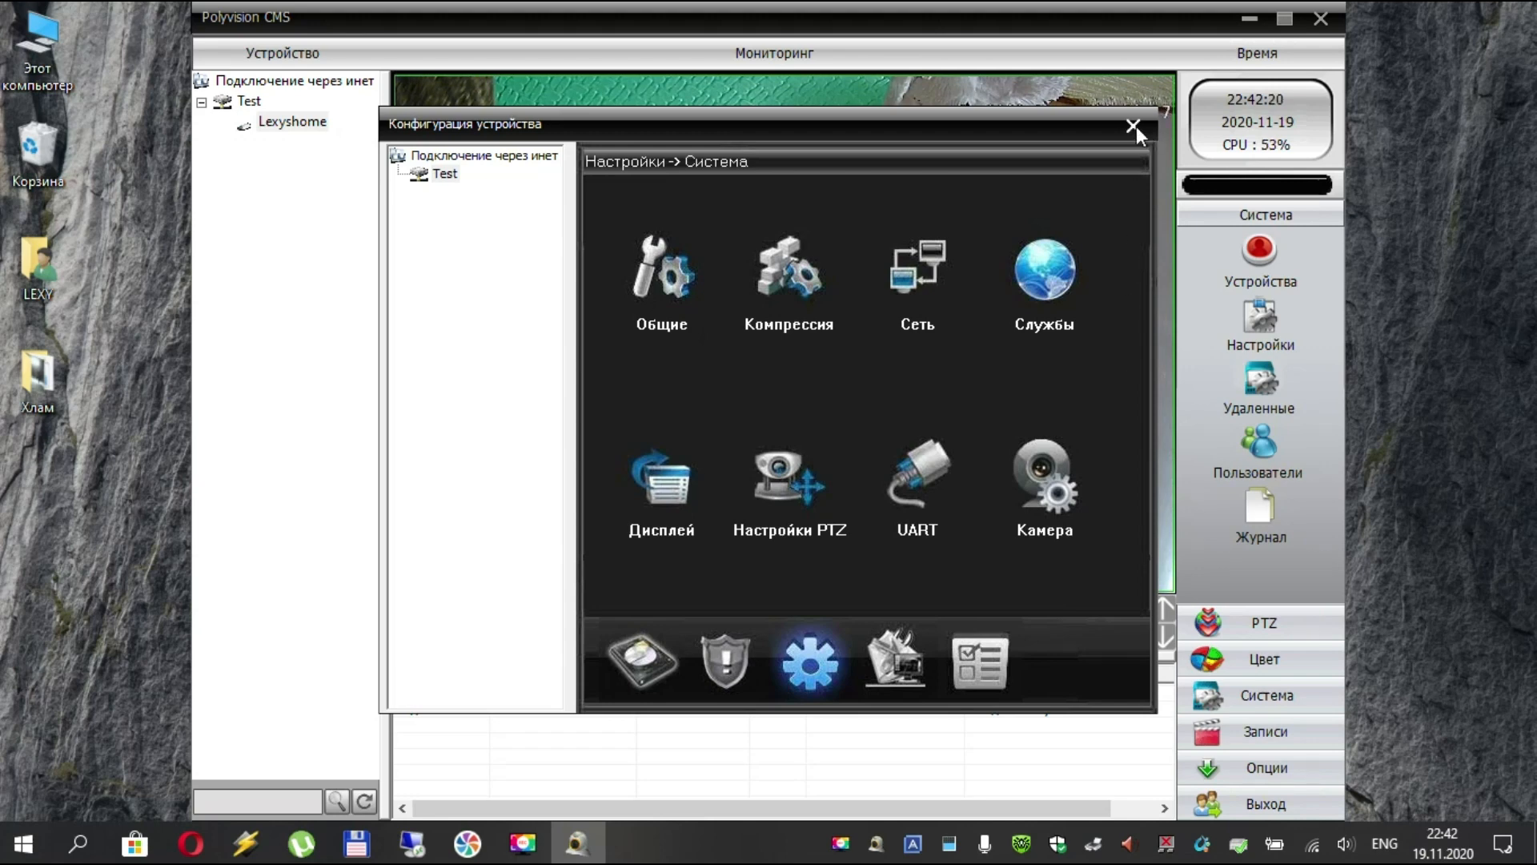
# Check the FTP option in the Intell Alert System alarm settings, cancel out and close the device configuration
pyautogui.click(736, 650)
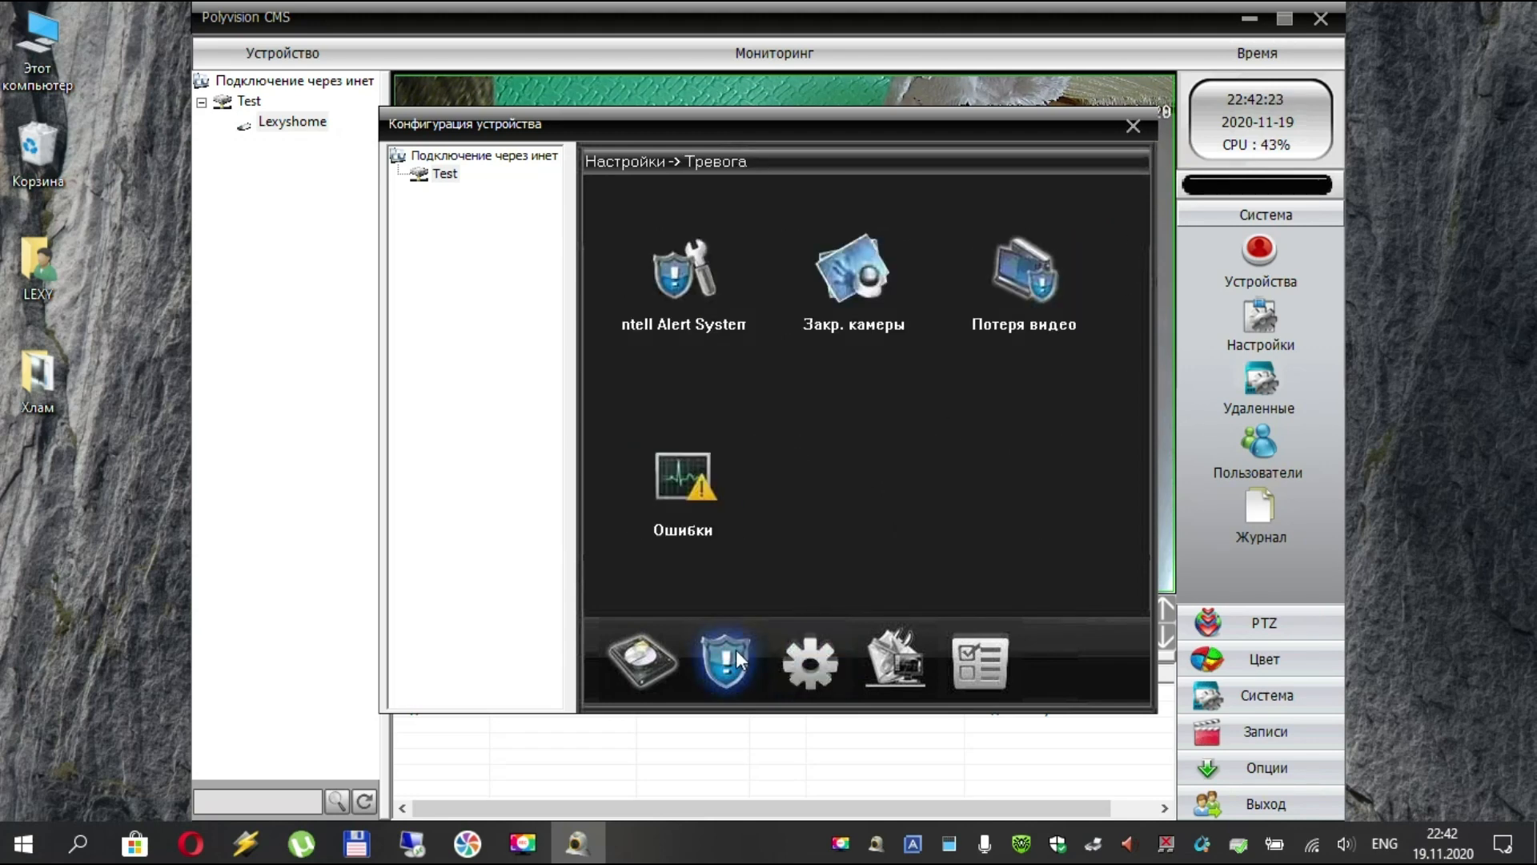
pyautogui.click(671, 277)
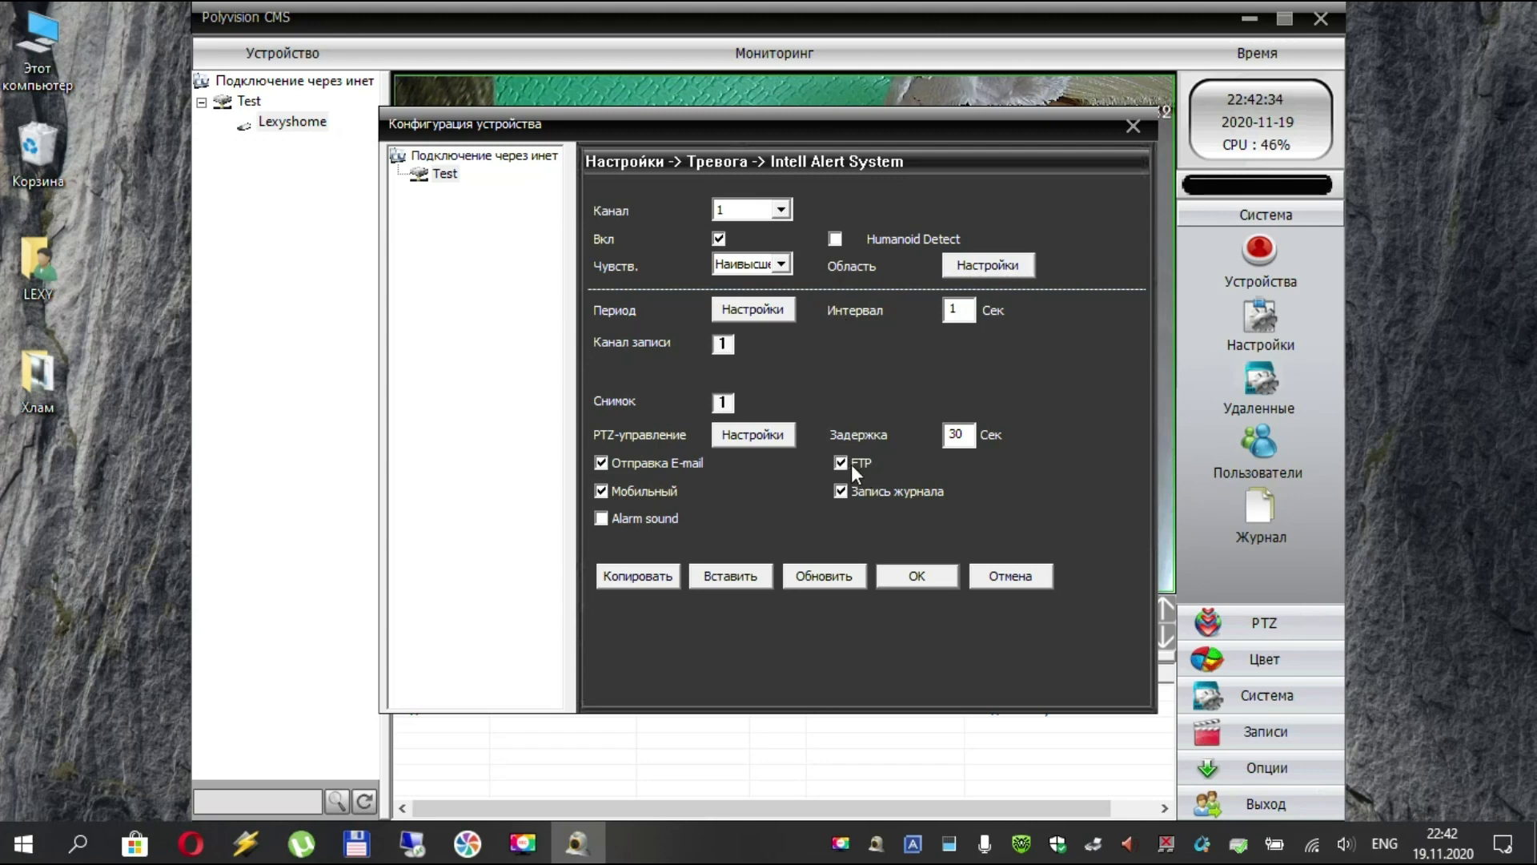
pyautogui.click(1012, 577)
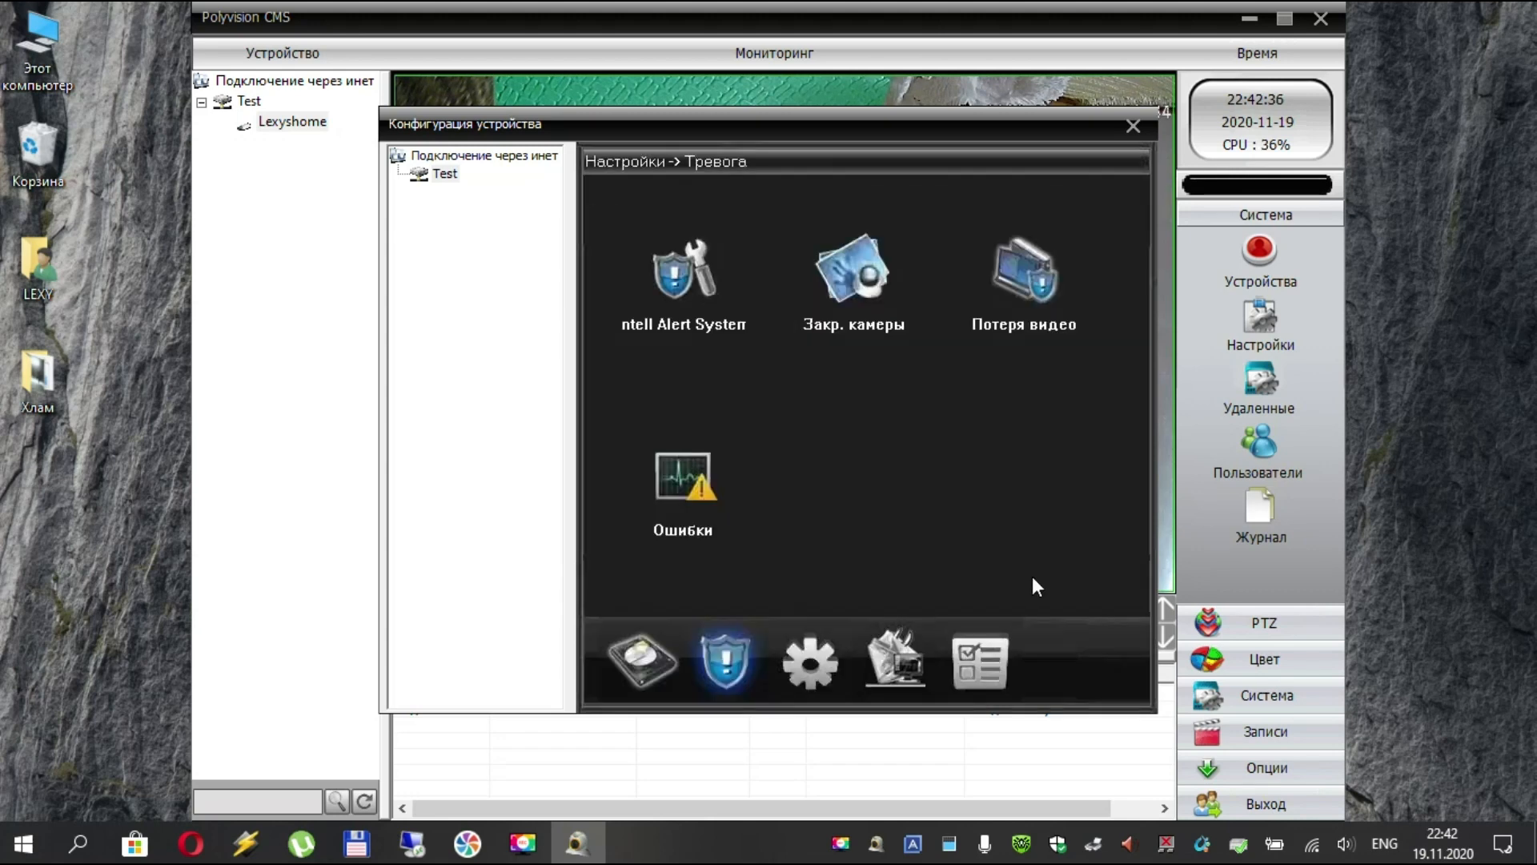
pyautogui.click(1132, 127)
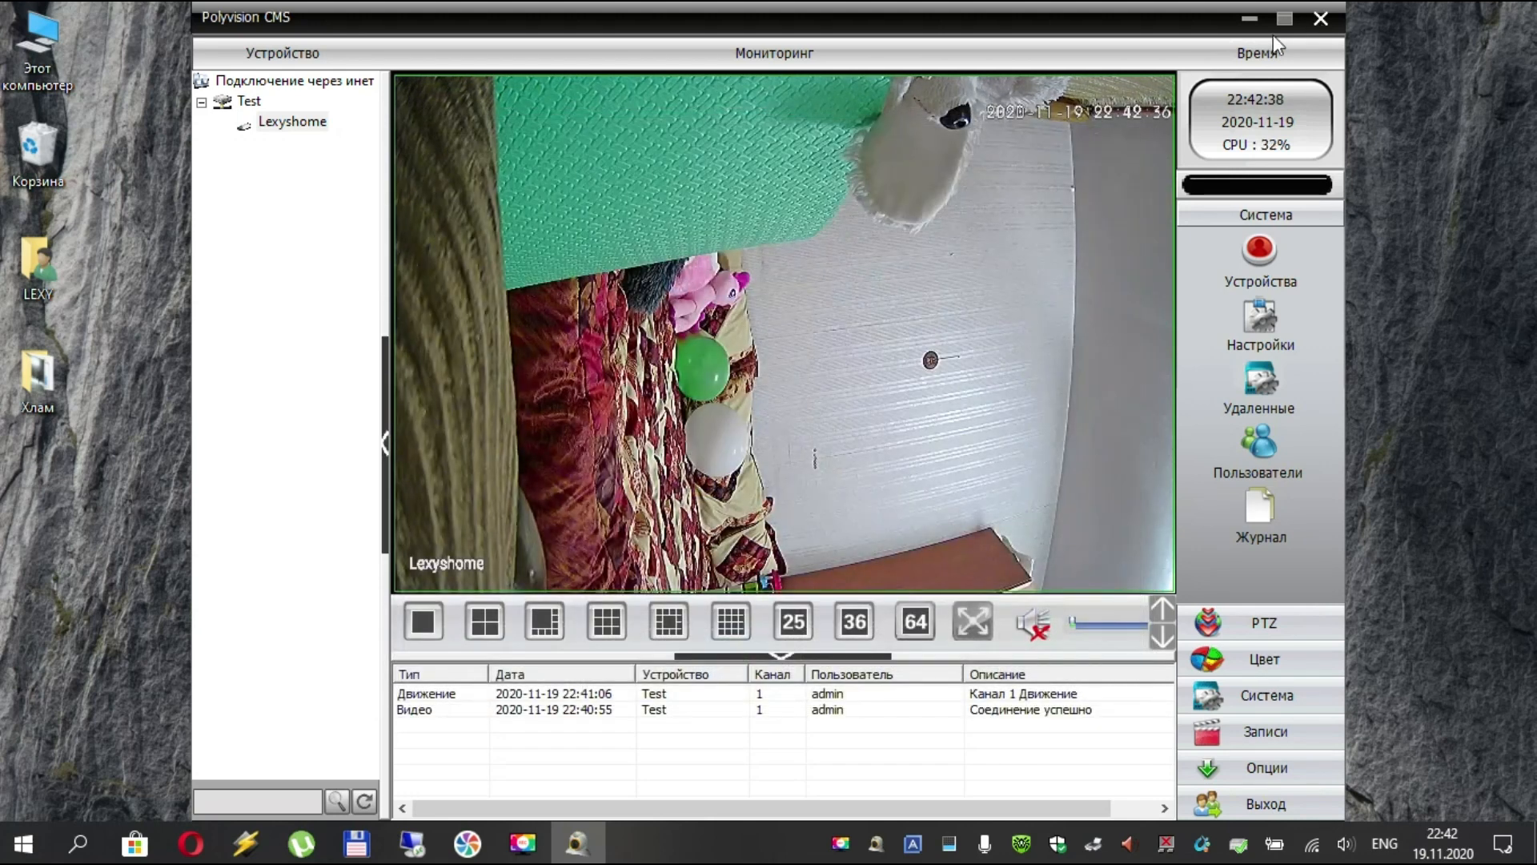